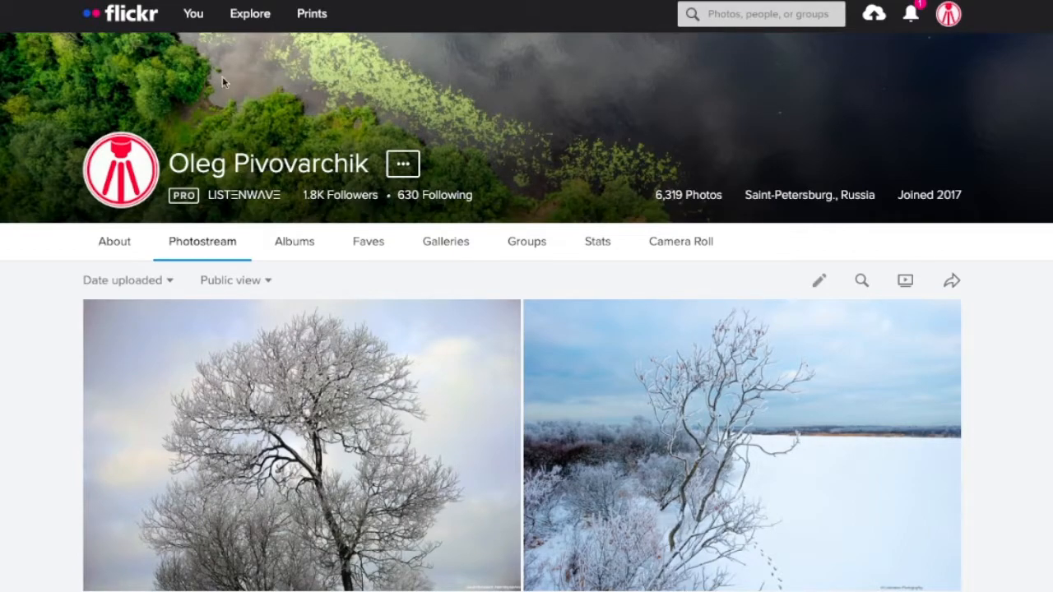
- Go to the home activity feed and look through the recent posts from followed photographers
left_click(138, 19)
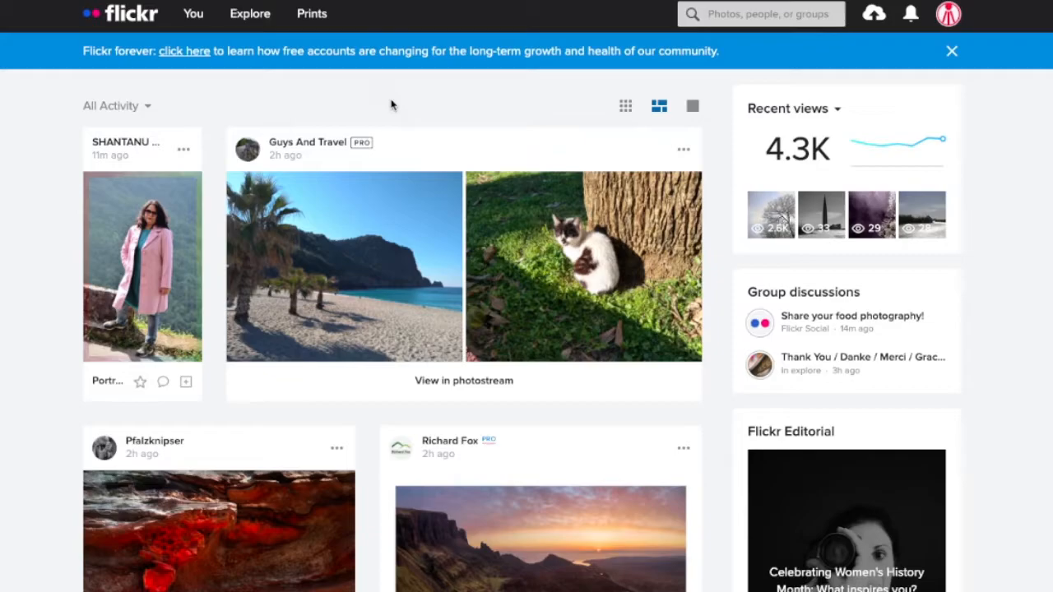
scroll(391, 105, "down", 6)
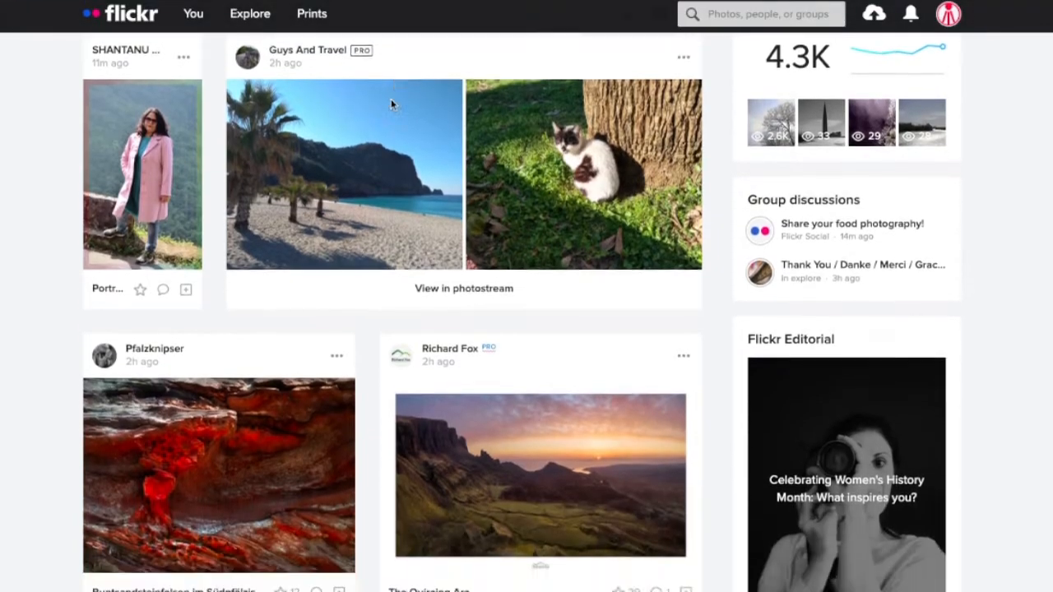
scroll(391, 104, "down", 2)
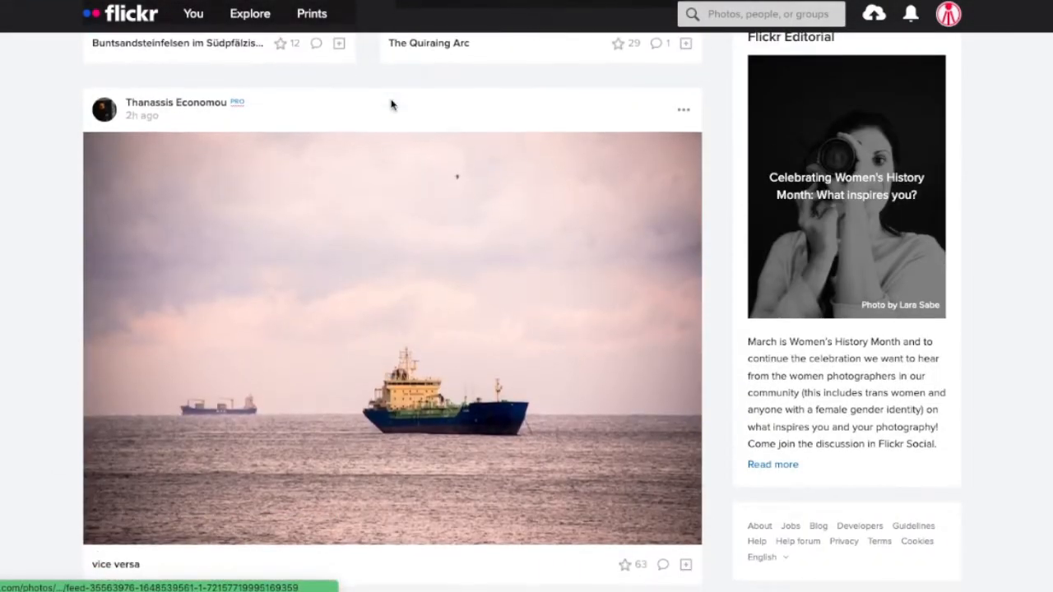
scroll(392, 105, "up", 8)
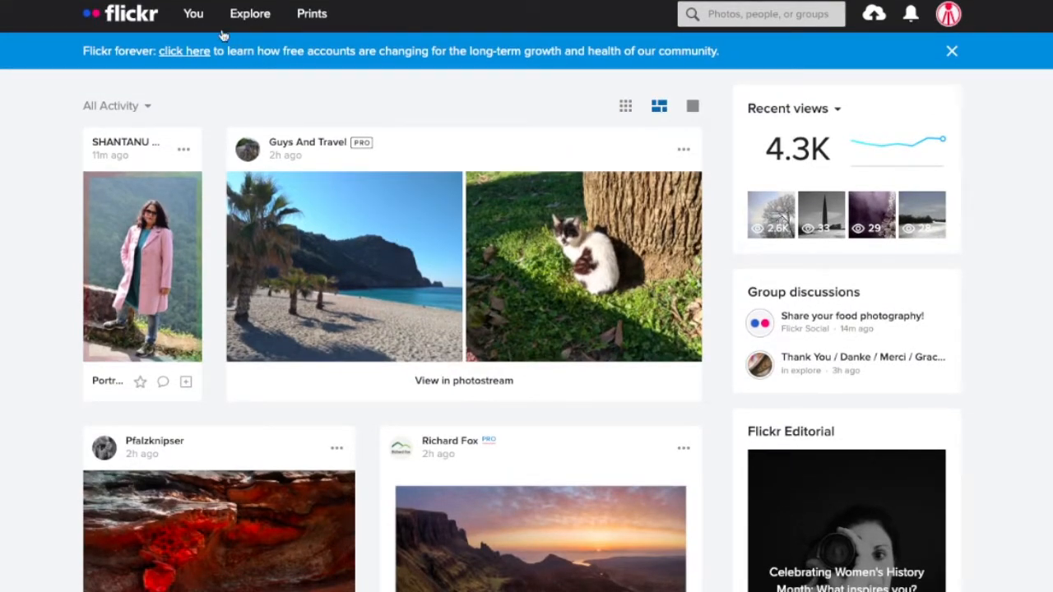
- Go to your own photostream and open the frosted tree photo titled "F R O S T"
mouse_move(191, 20)
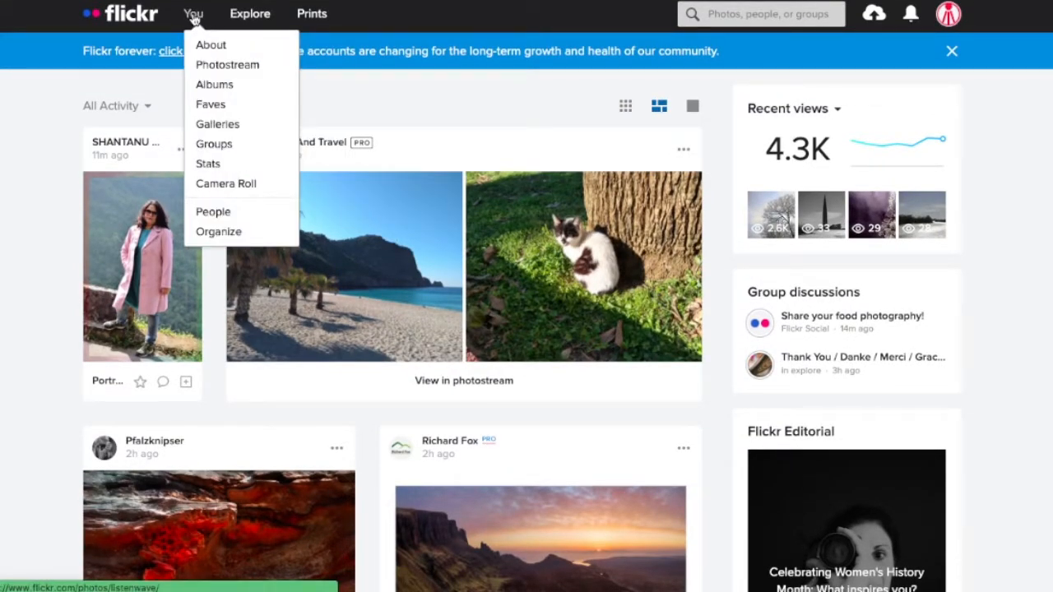
left_click(194, 17)
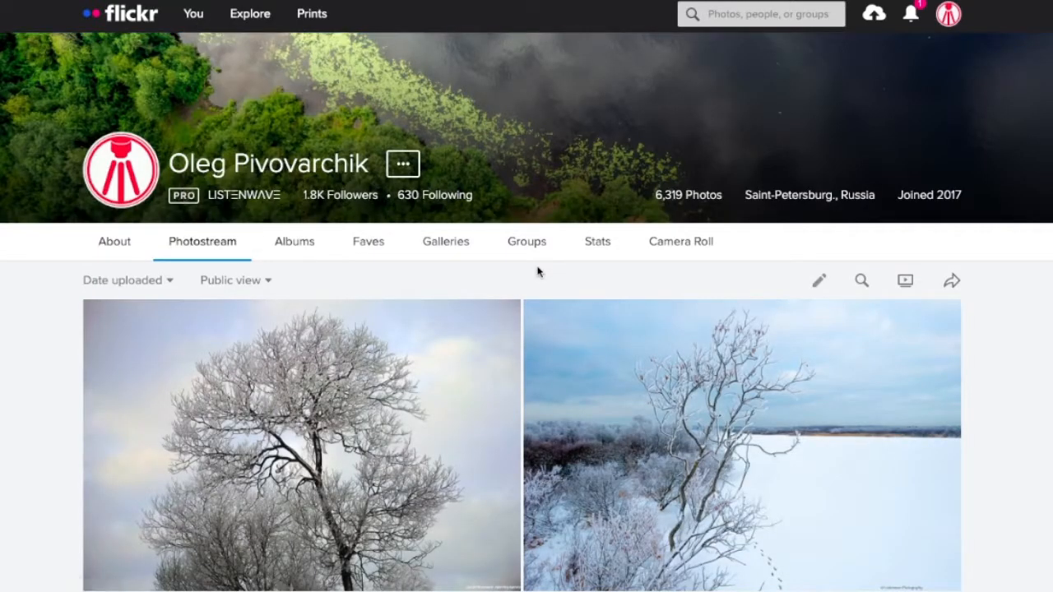
scroll(538, 272, "down", 1)
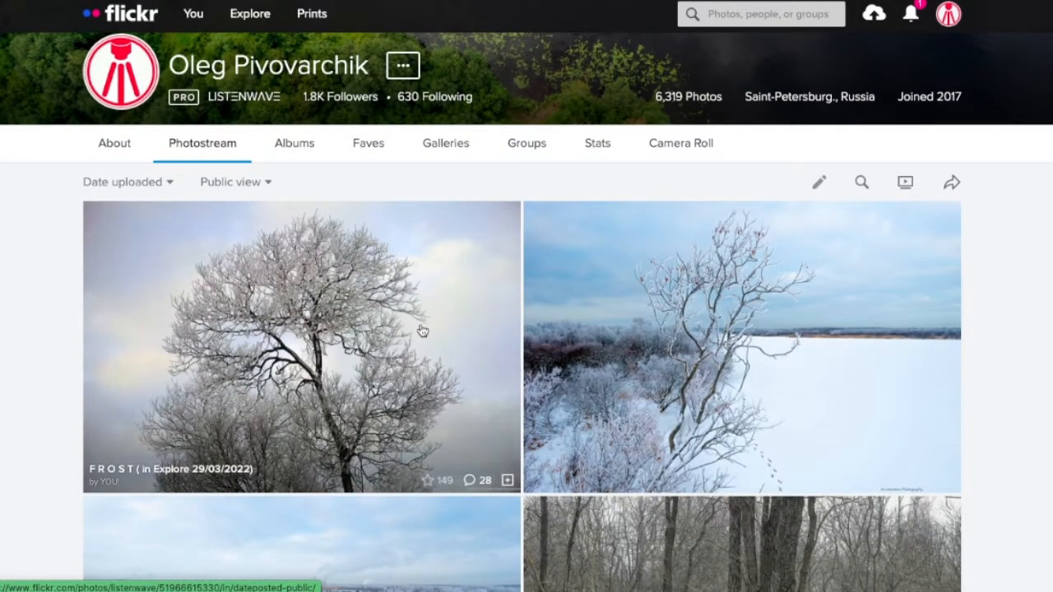
left_click(422, 331)
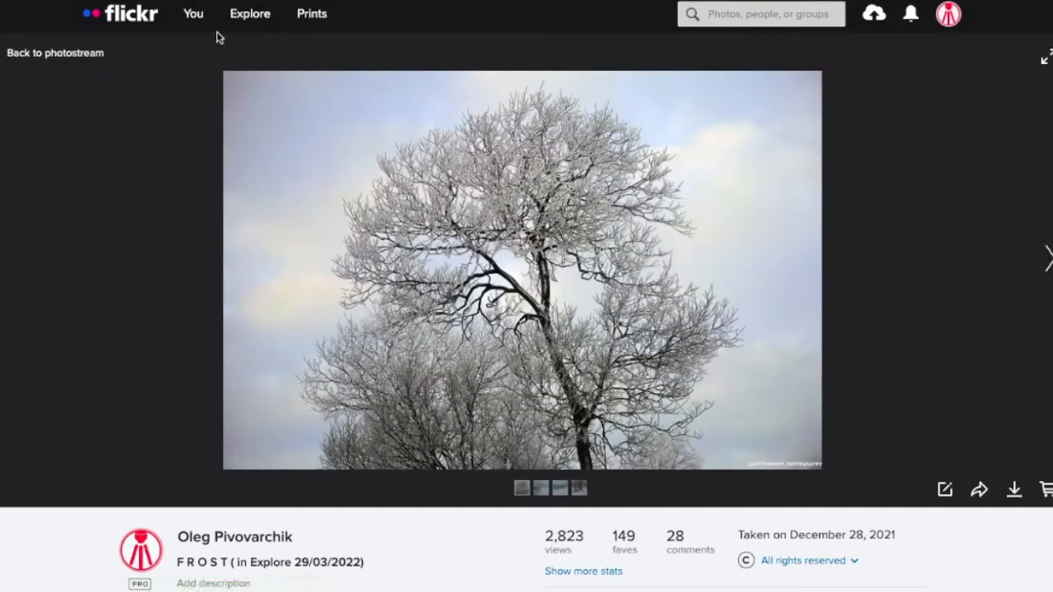
- Go to the Recent Photos page of Explore and view the mountain lake photo
mouse_move(249, 14)
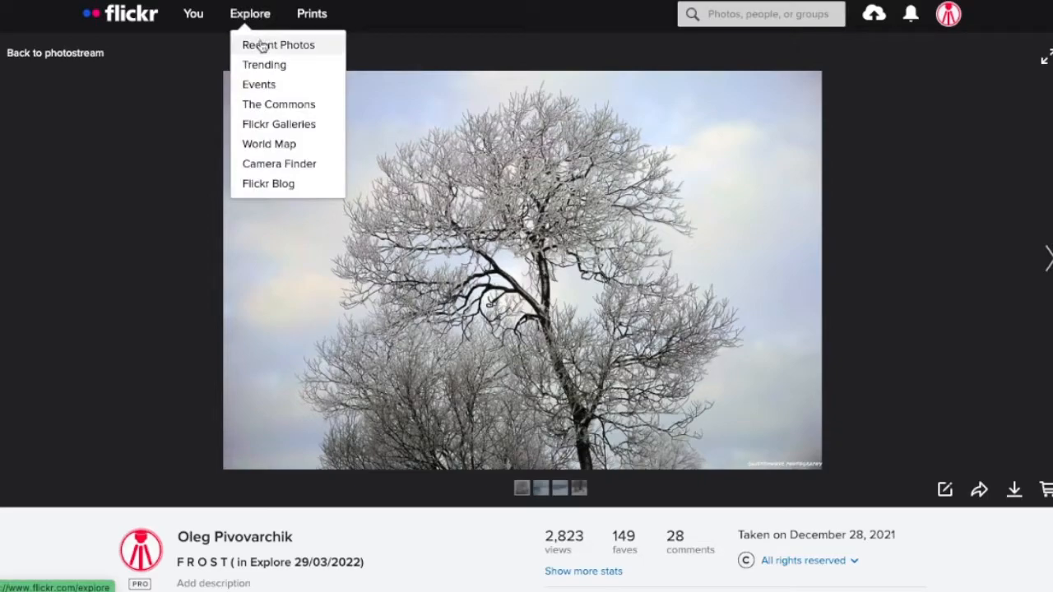
left_click(262, 46)
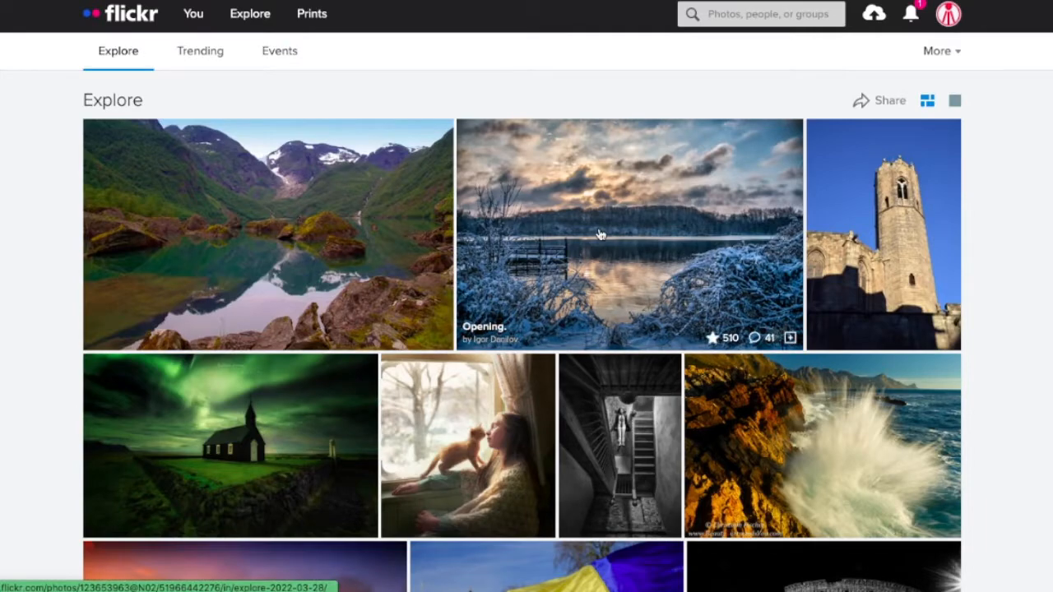
left_click(381, 273)
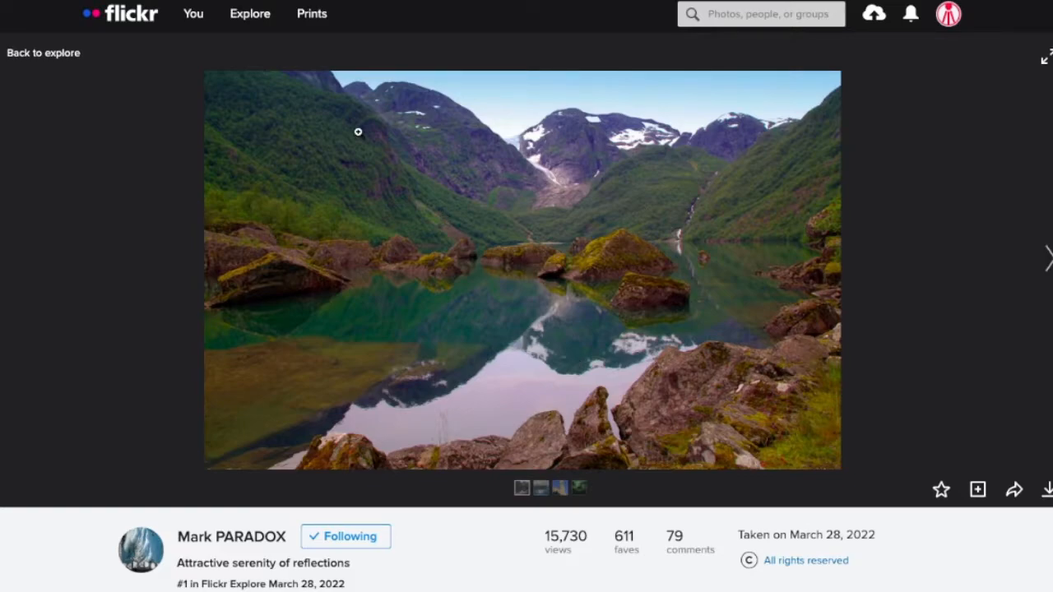
- Return to the Explore gallery and browse through its featured photos
key("alt+Left")
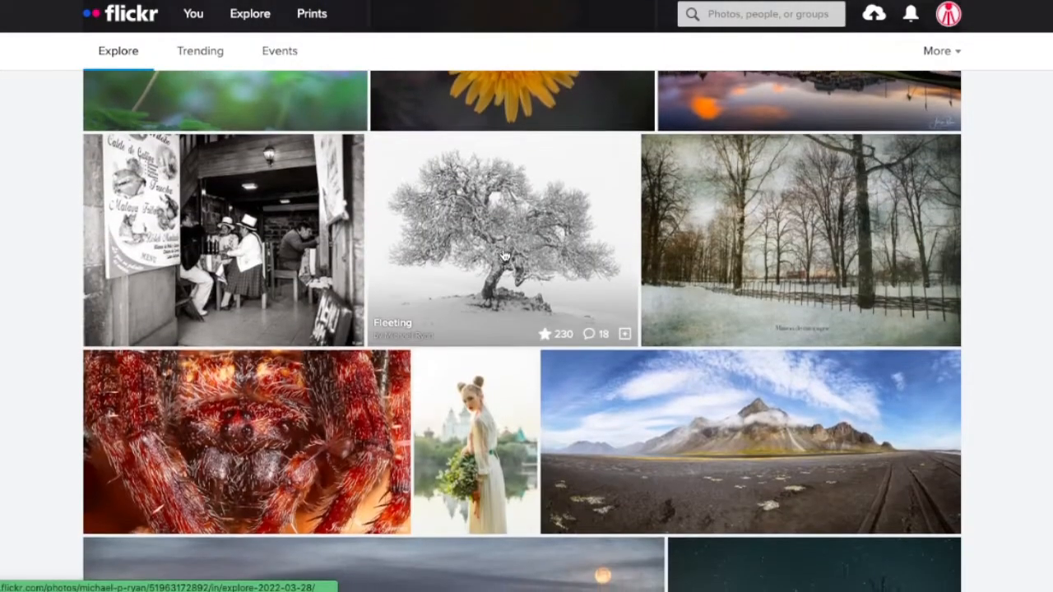
scroll(504, 255, "down", 15)
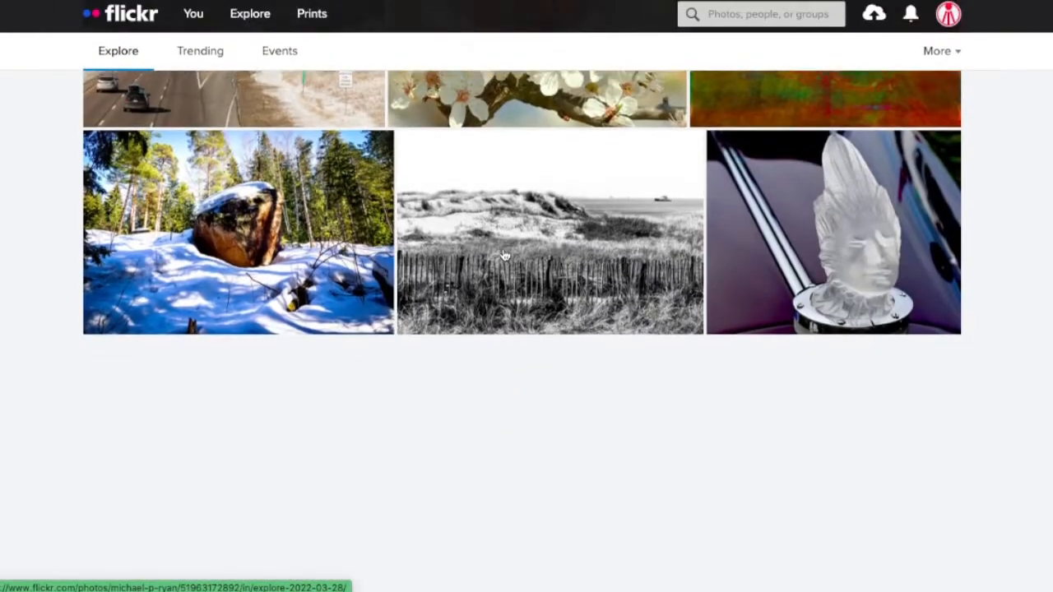
scroll(504, 254, "down", 2)
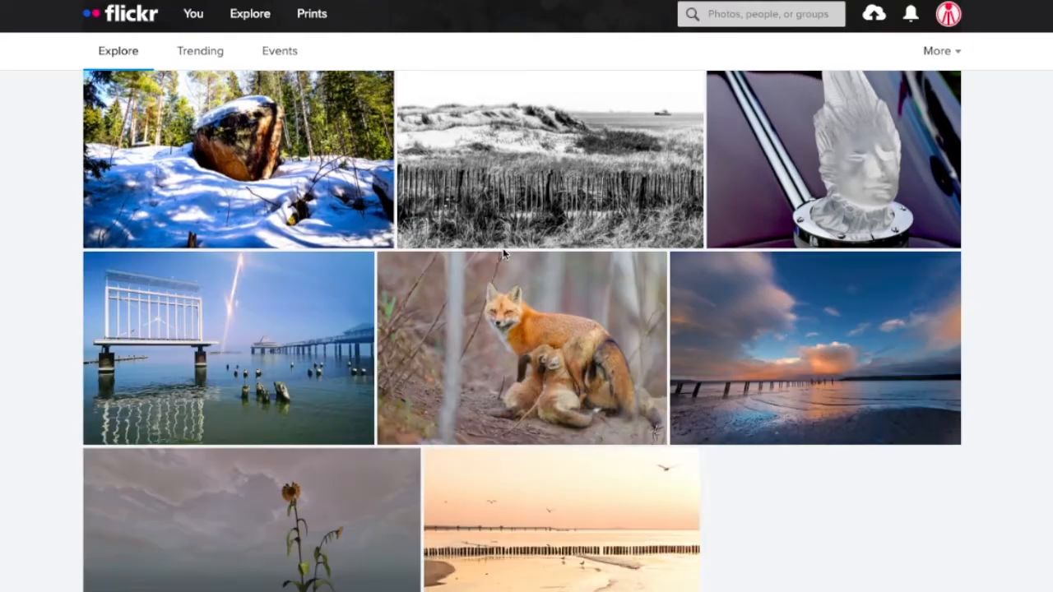
scroll(504, 255, "down", 2)
scroll(504, 255, "down", 15)
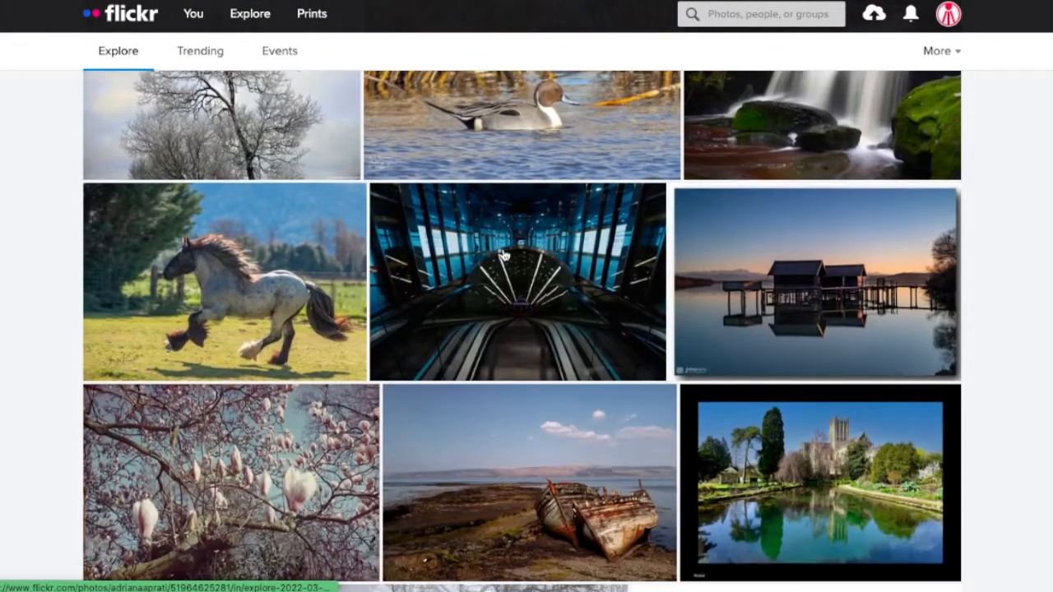
scroll(504, 255, "up", 3)
scroll(329, 231, "up", 10)
scroll(328, 231, "up", 10)
mouse_move(198, 17)
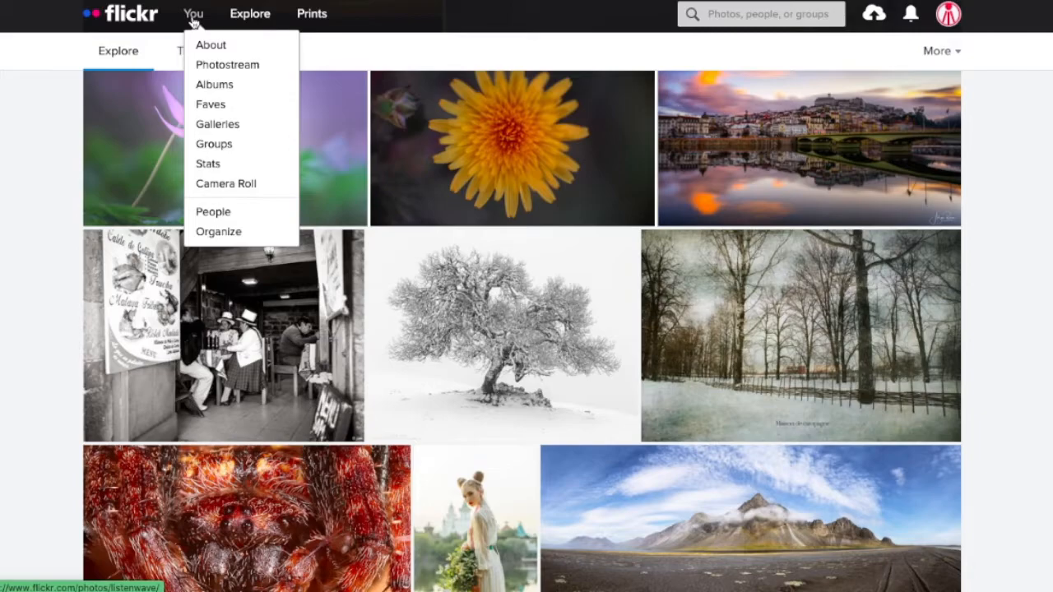
mouse_move(249, 14)
scroll(329, 124, "up", 10)
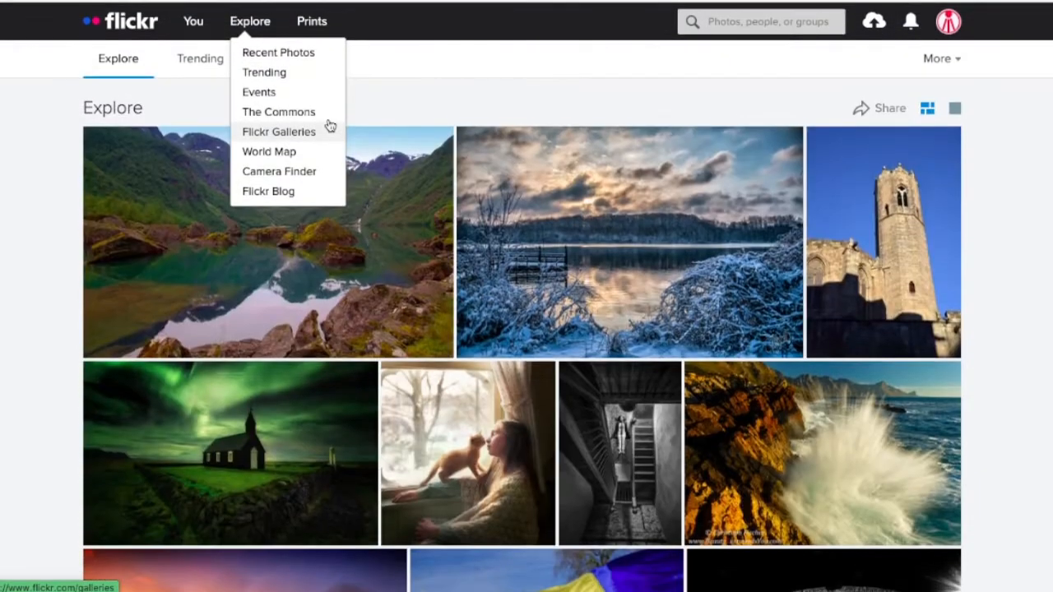
scroll(329, 124, "down", 1)
mouse_move(948, 16)
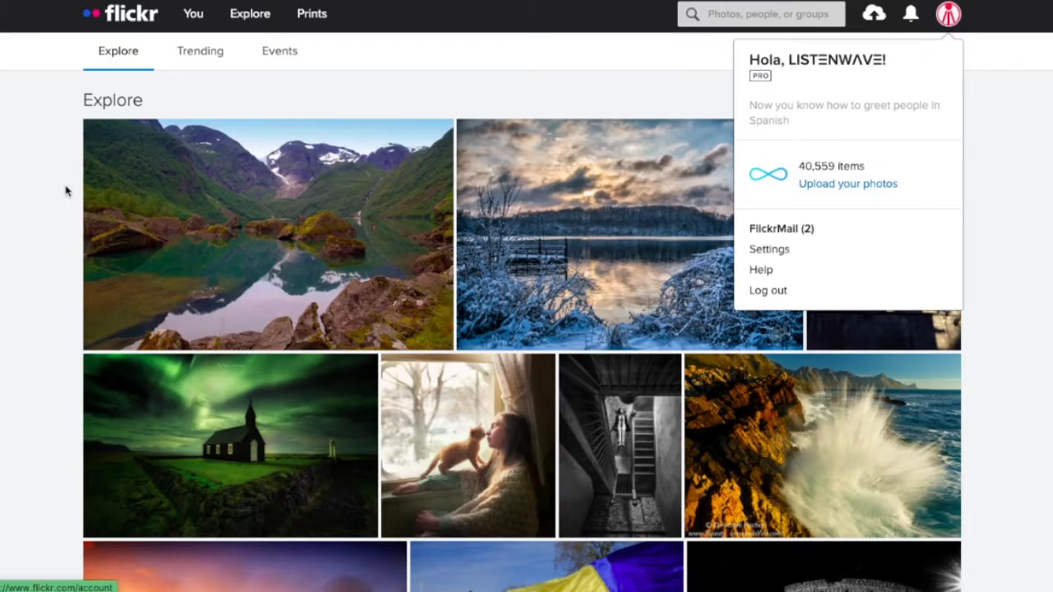
- Open the Camera Roll and browse back through the dates taken to the December 2021 photos
left_click(195, 14)
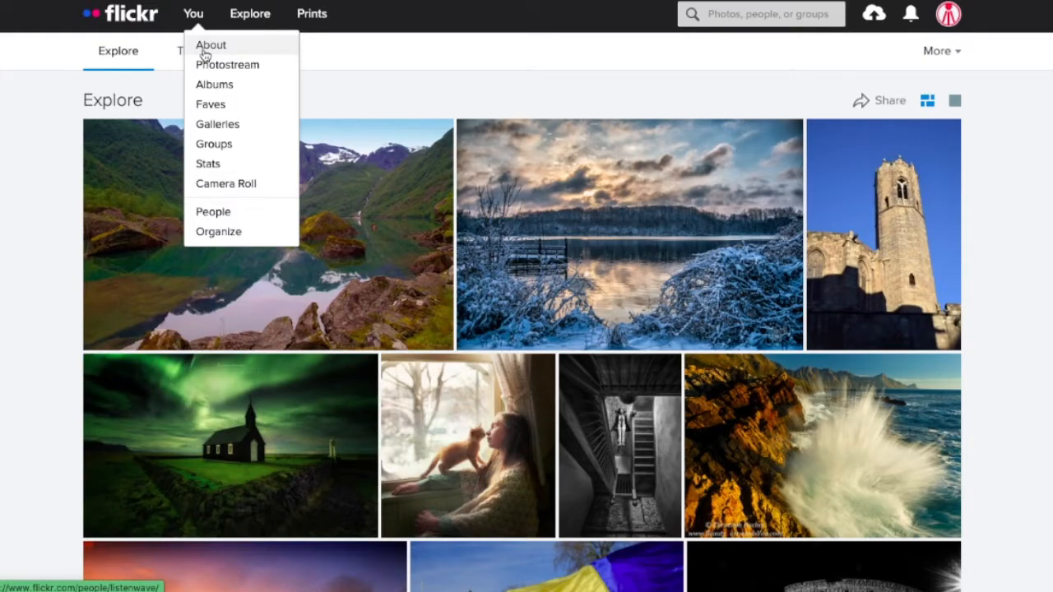
left_click(226, 189)
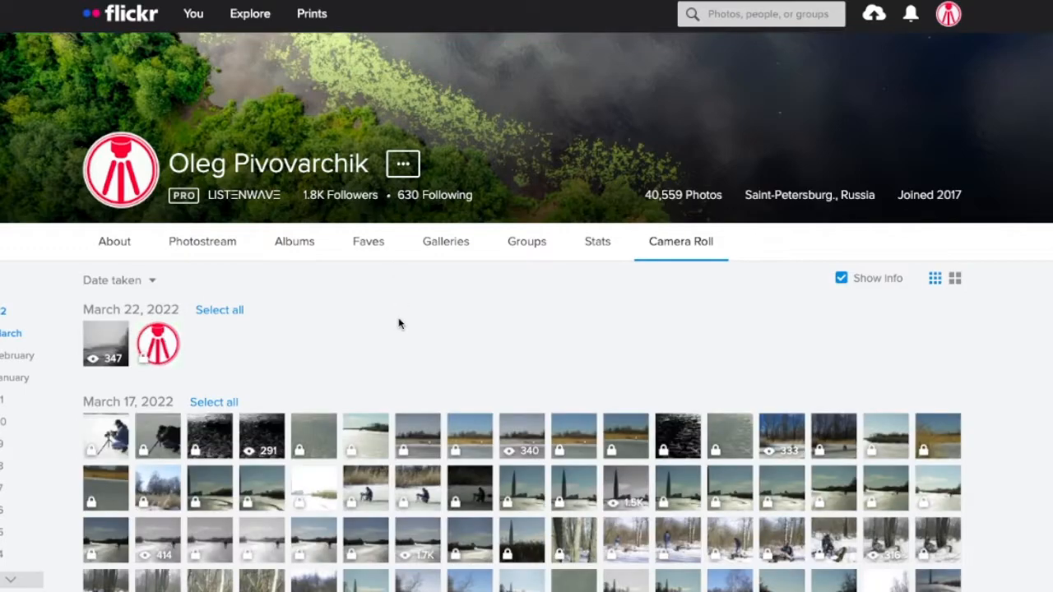
scroll(399, 323, "down", 10)
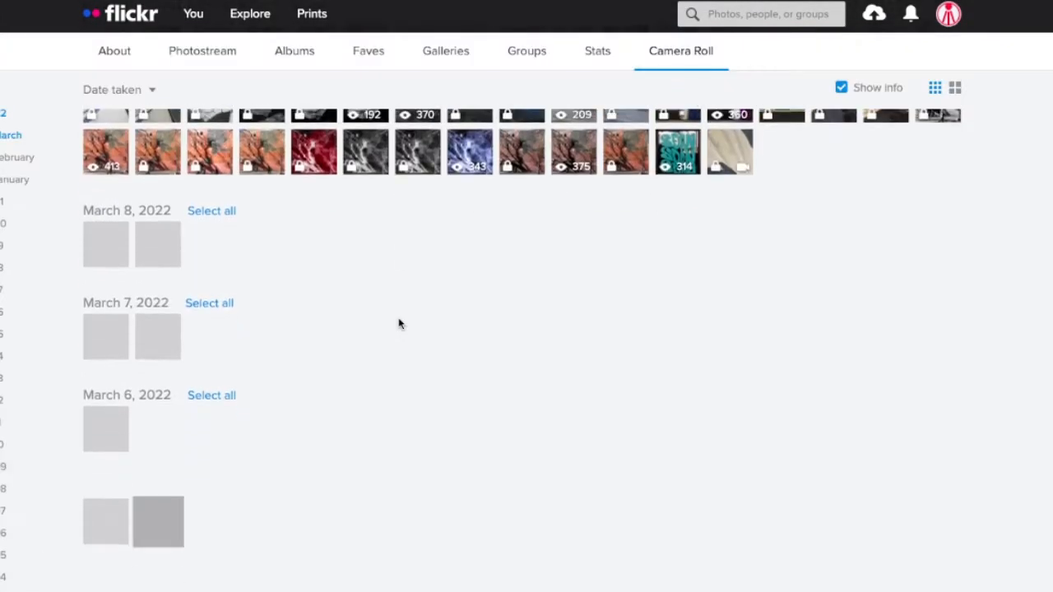
scroll(399, 323, "down", 1)
scroll(399, 323, "down", 5)
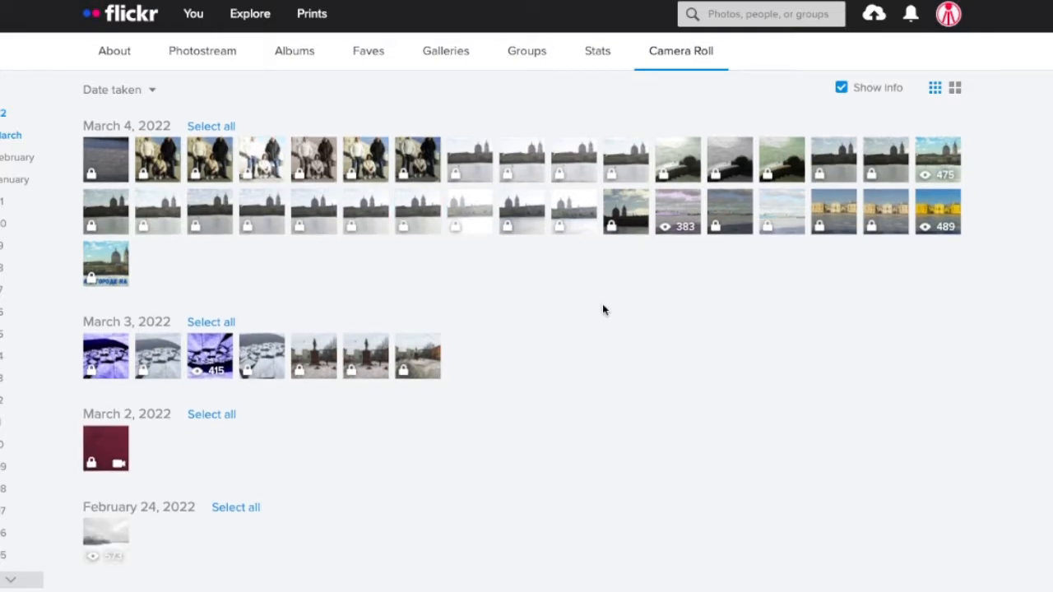
scroll(603, 309, "down", 4)
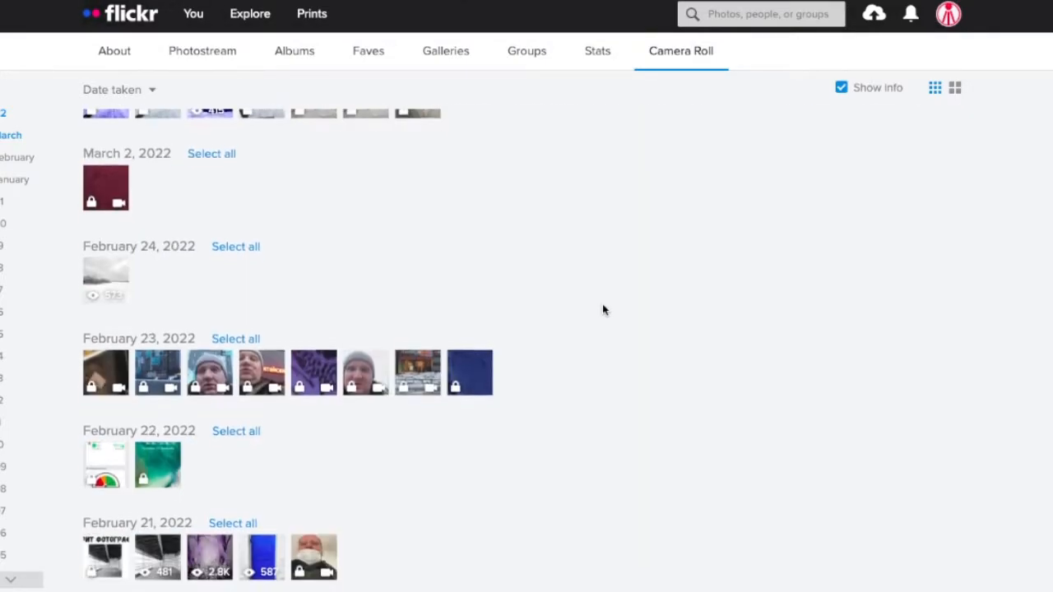
scroll(603, 309, "down", 6)
- Open the photo page of the snowy tree shot from December 28, 2021 and review its details
left_click(371, 288)
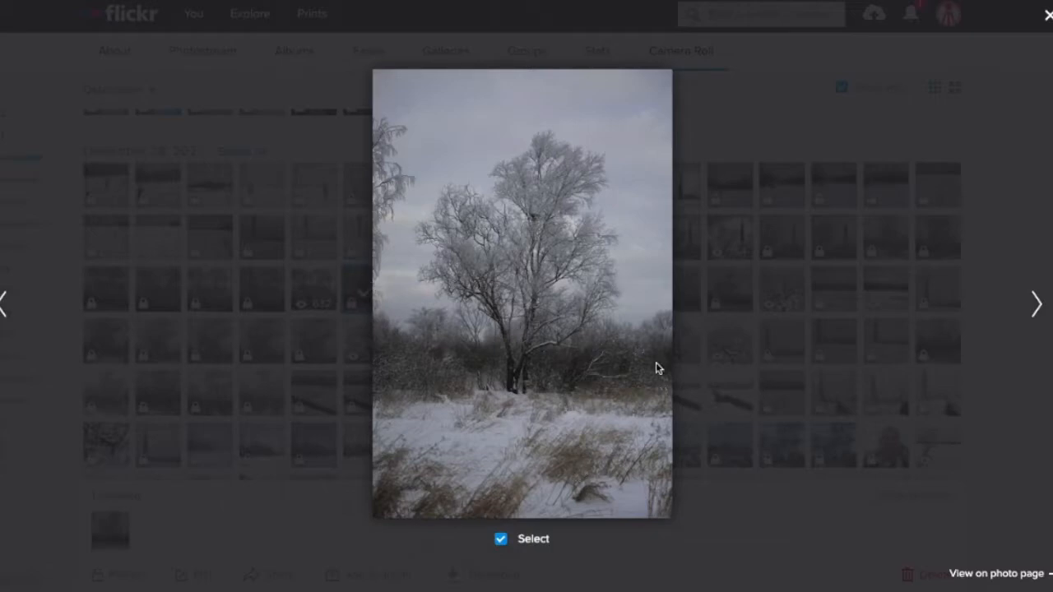
left_click(973, 573)
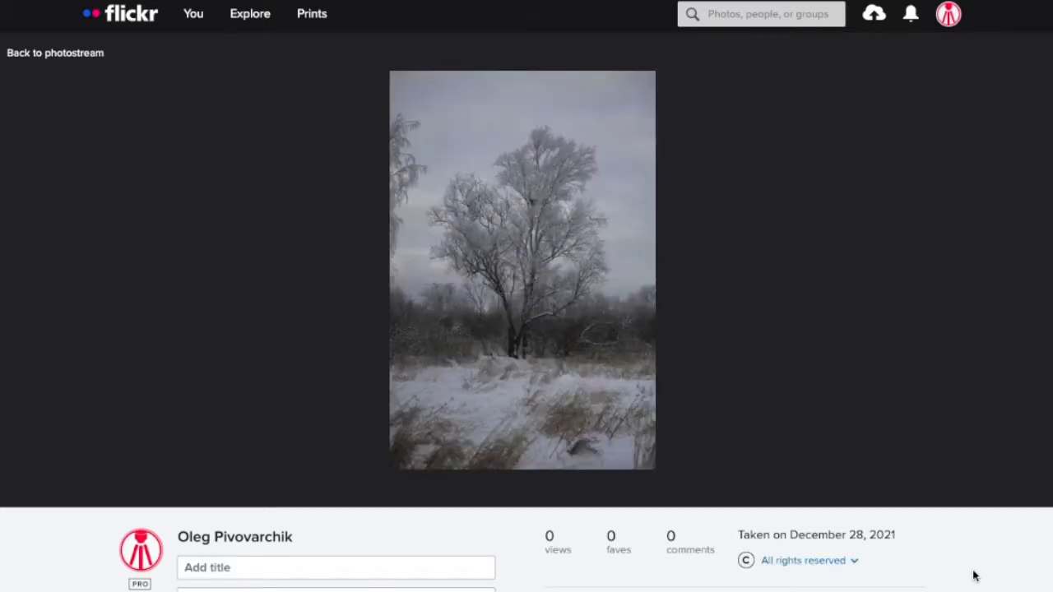
scroll(871, 357, "down", 1)
scroll(875, 359, "down", 1)
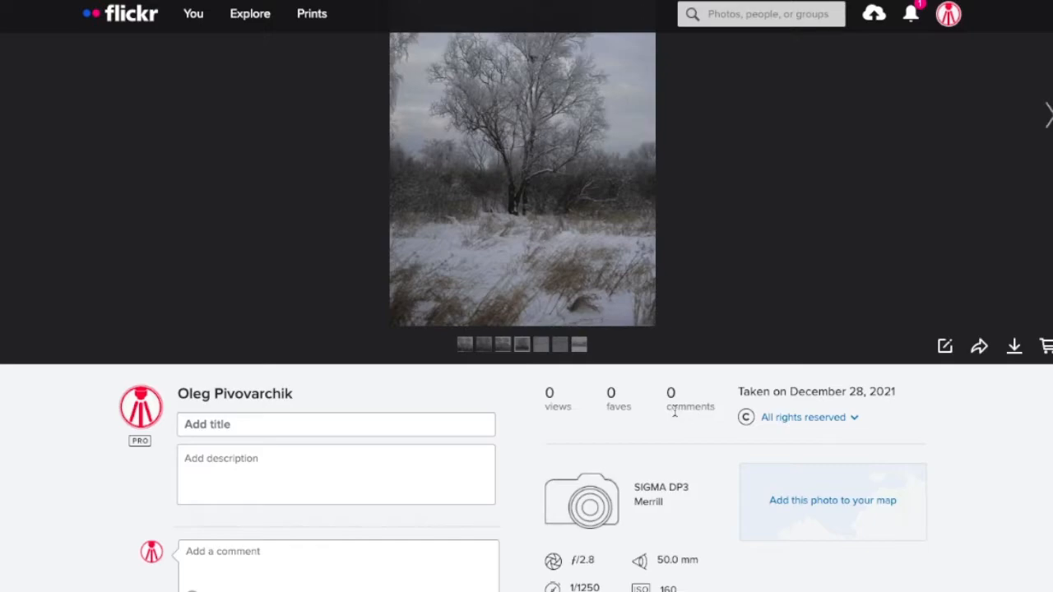
scroll(531, 418, "up", 2)
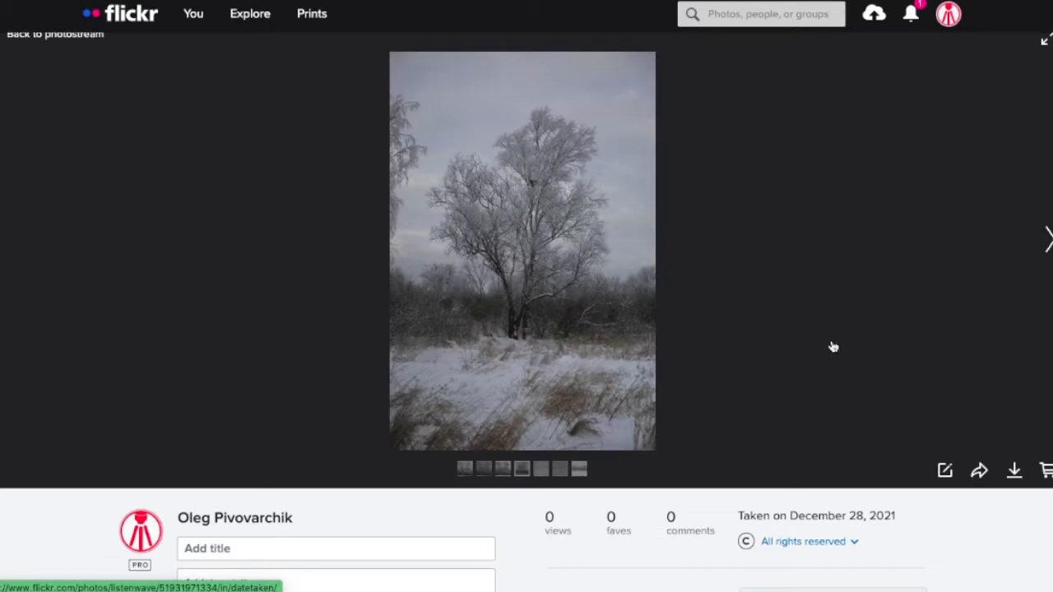
- Open the photo in the Flickr Photo Editor, check the Brush settings and crop a narrow strip off the left edge
left_click(945, 472)
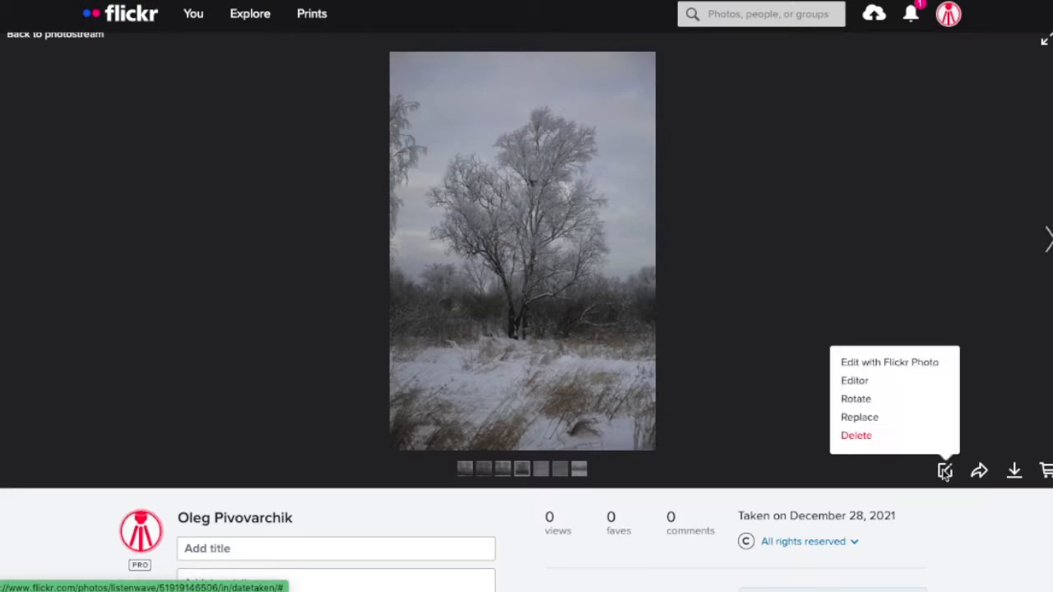
left_click(896, 364)
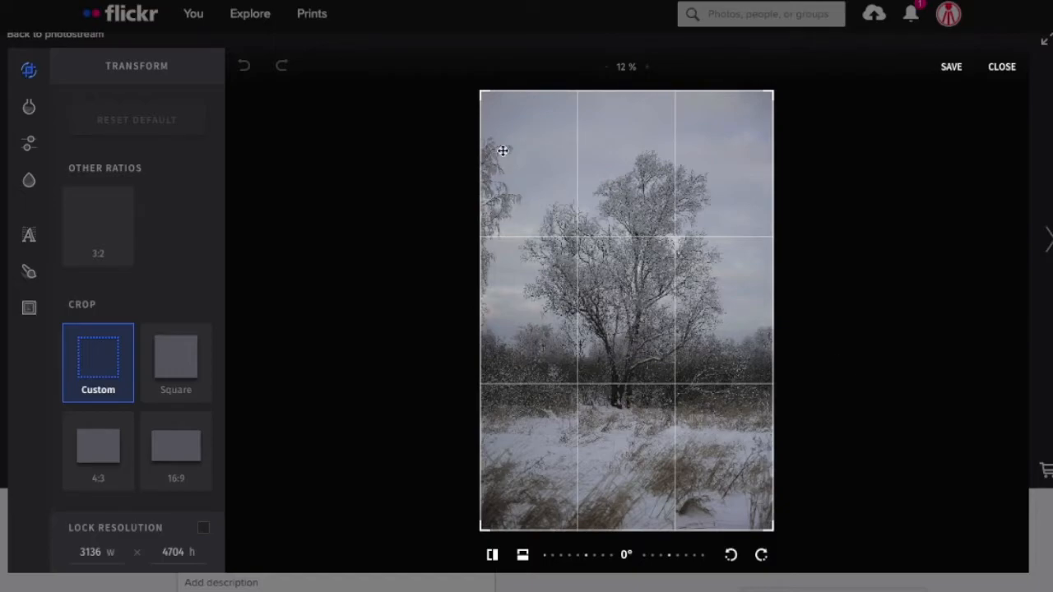
left_click(33, 272)
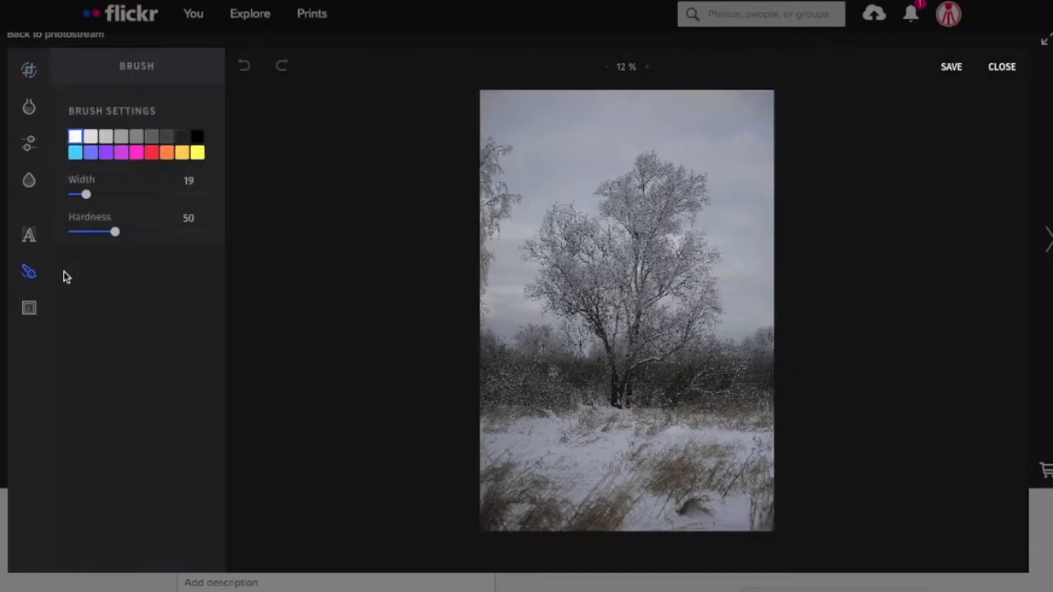
mouse_move(41, 274)
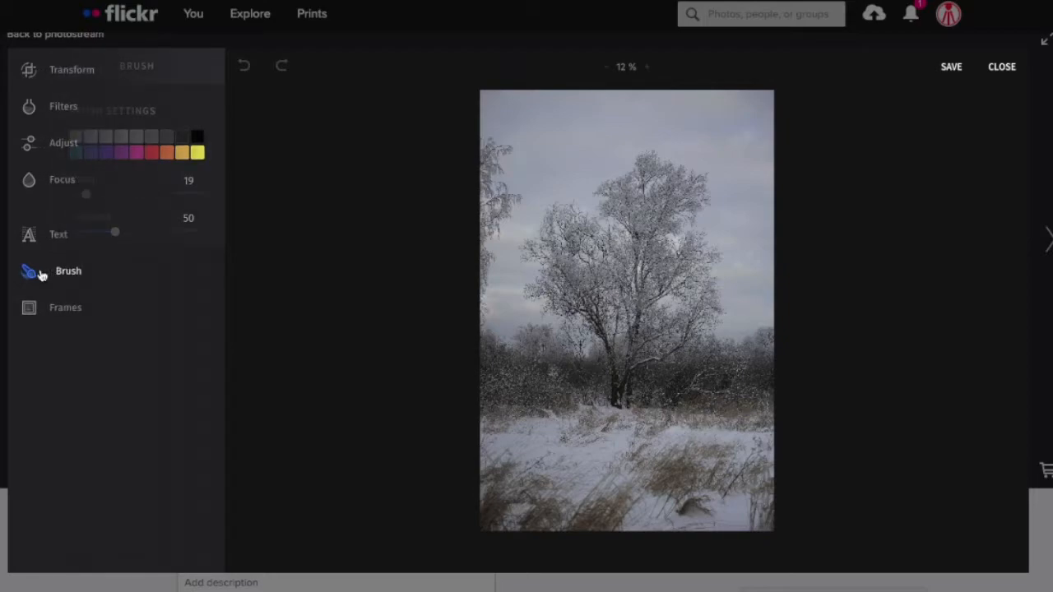
left_click(29, 69)
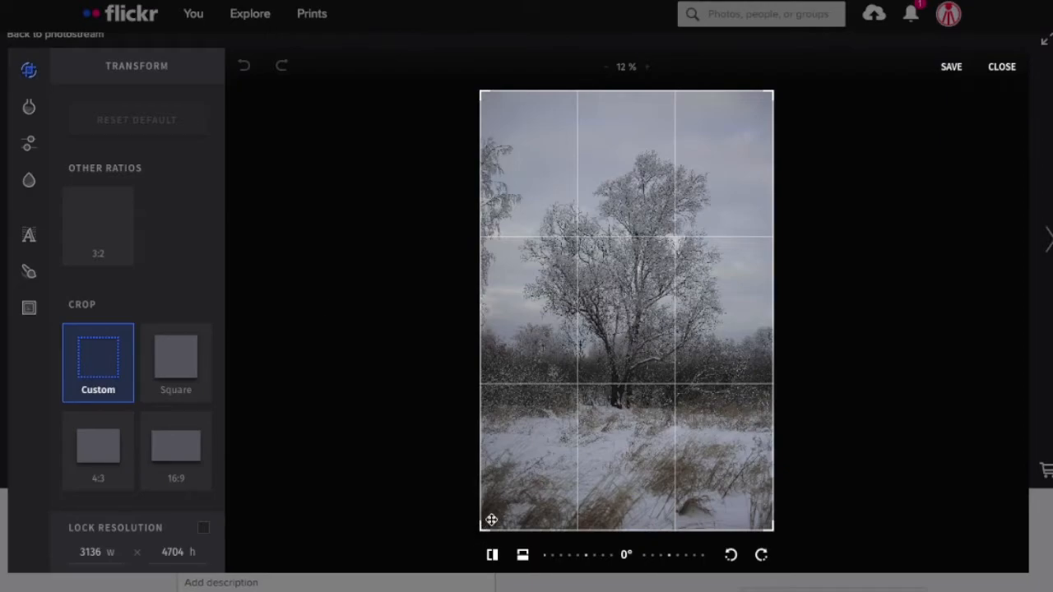
mouse_move(483, 528)
left_mouse_down()
mouse_move(522, 523)
mouse_move(499, 524)
left_mouse_up()
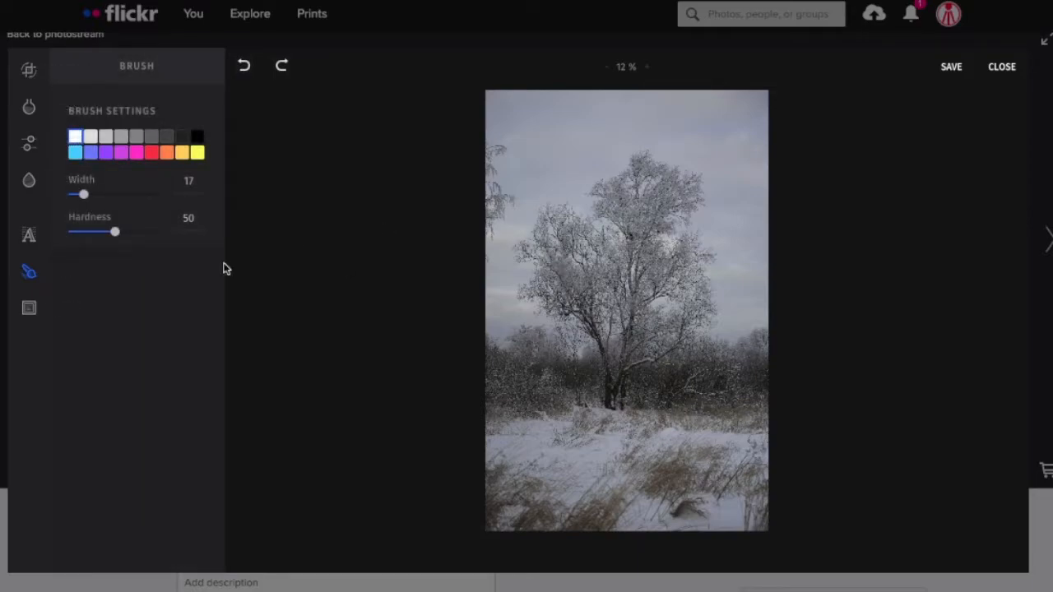
- Look through the photo filter categories and the presets in the Smooth group
left_click(28, 108)
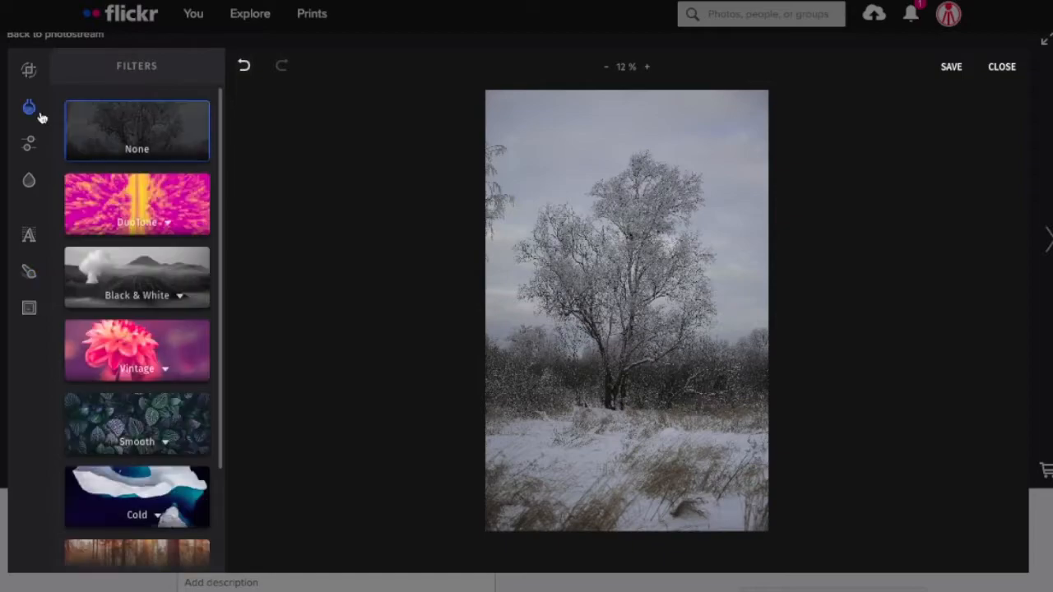
left_click(127, 418)
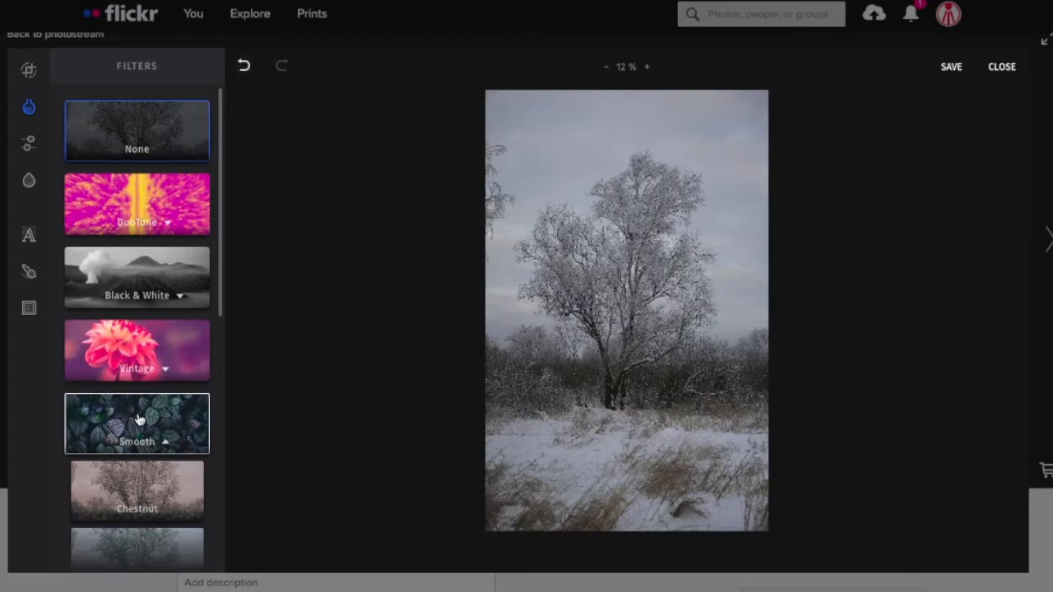
scroll(142, 461, "down", 3)
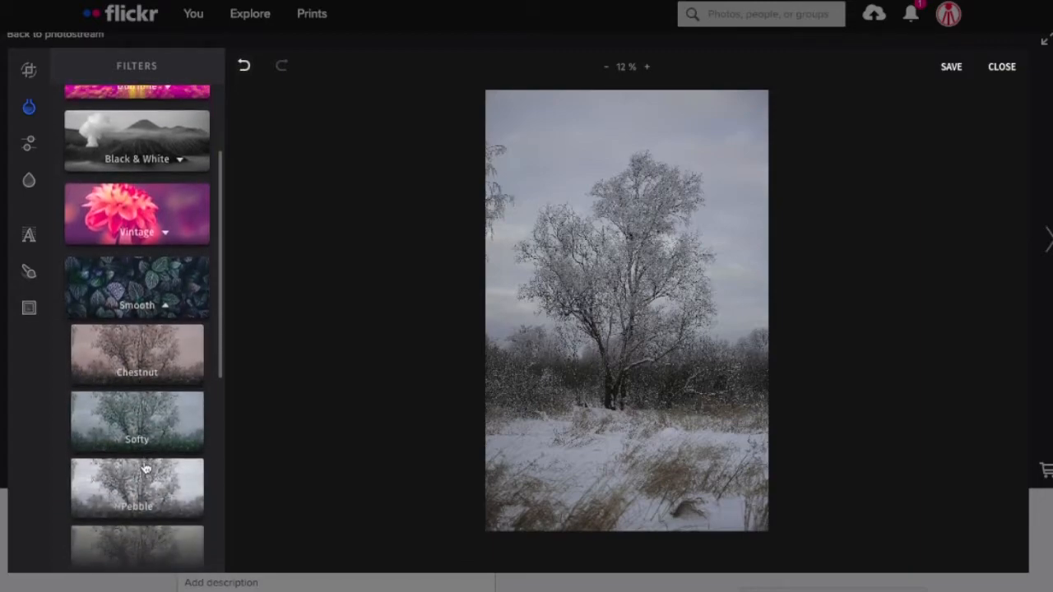
scroll(144, 468, "down", 5)
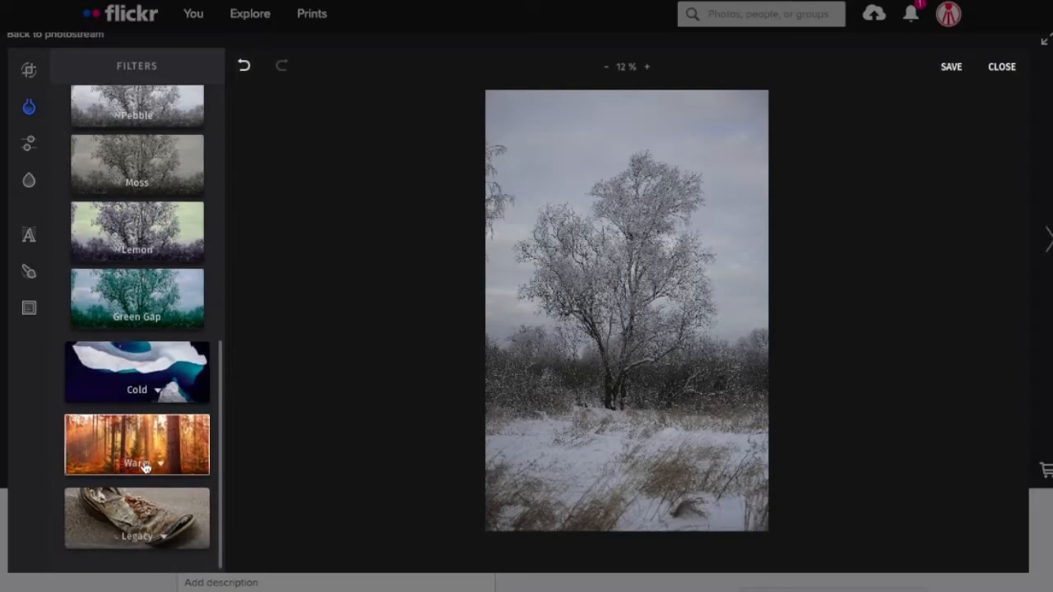
scroll(145, 468, "up", 10)
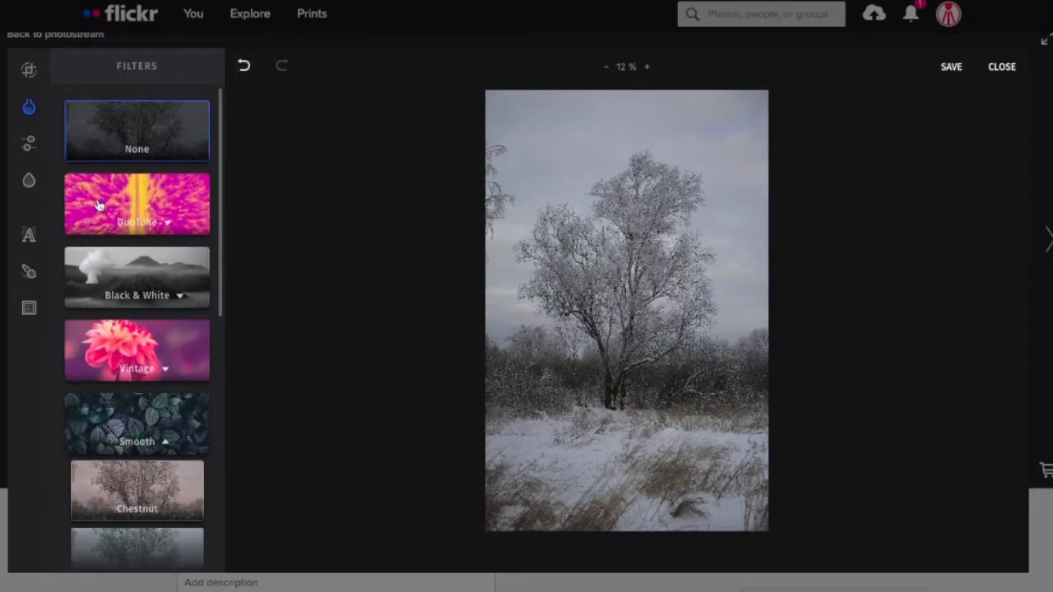
- Lower the photo's Saturation to -66 in the basic adjustments
left_click(28, 145)
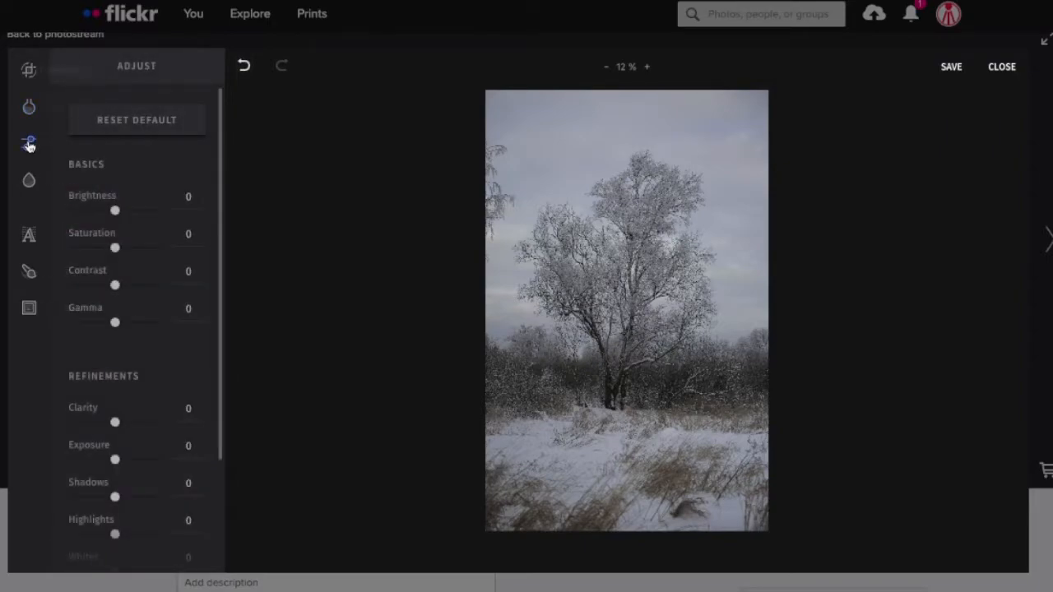
mouse_move(115, 211)
left_mouse_down()
mouse_move(131, 211)
mouse_move(115, 210)
left_mouse_up()
left_click_drag(116, 248, 84, 248)
- Set the photo's Shadows to -16 and Exposure to 14 in the refinements
scroll(140, 322, "down", 3)
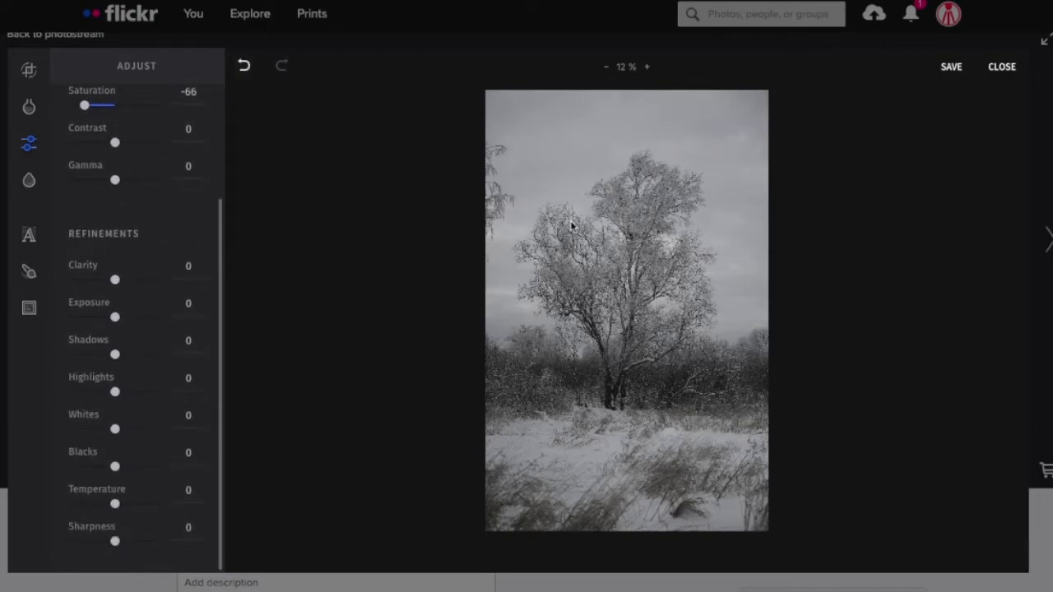
left_click(647, 67)
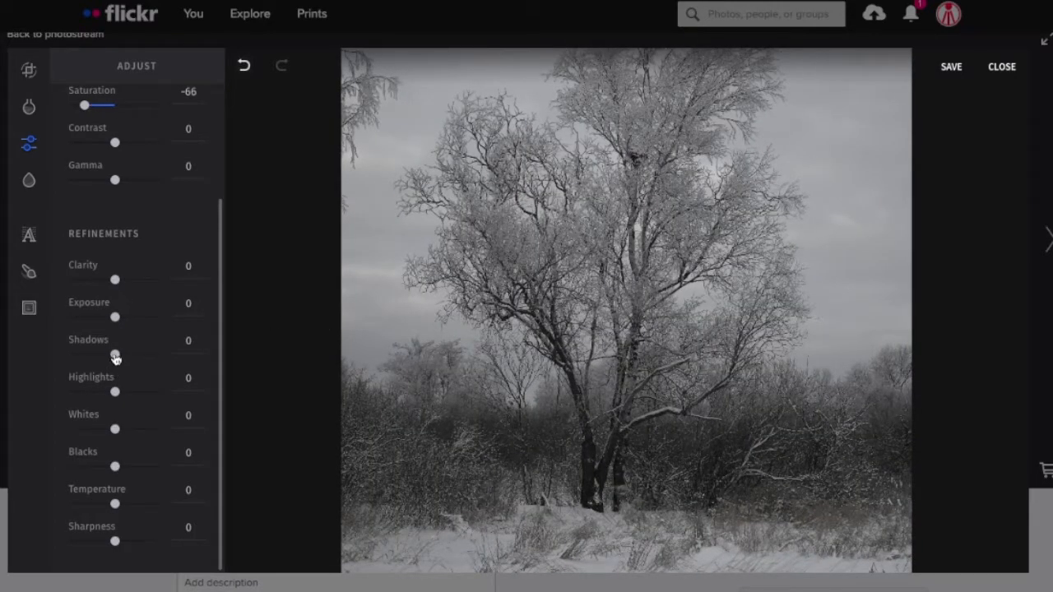
mouse_move(115, 356)
left_mouse_down()
mouse_move(155, 354)
mouse_move(96, 354)
mouse_move(107, 355)
left_mouse_up()
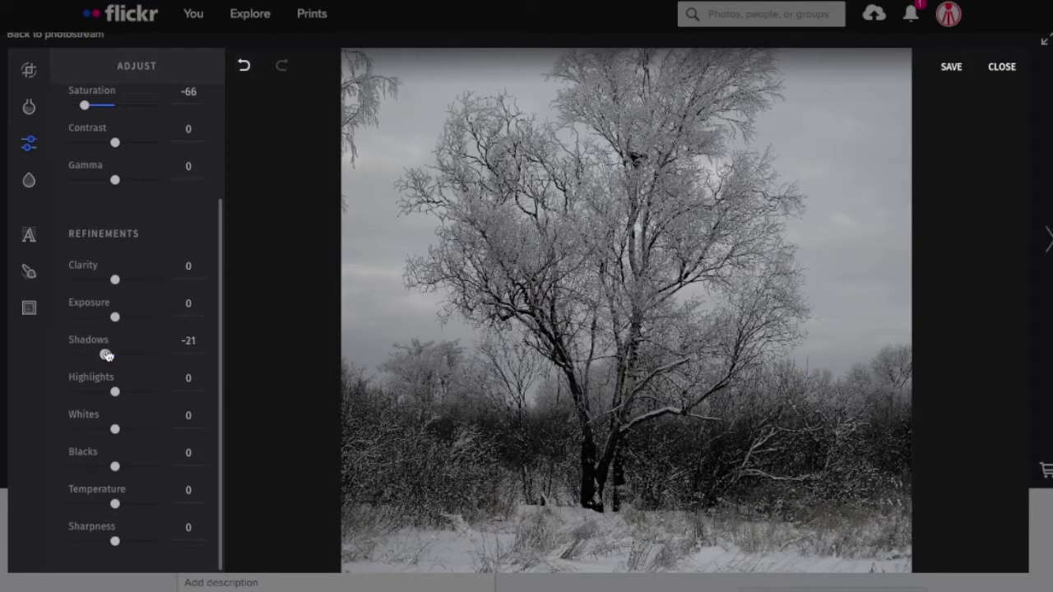
mouse_move(116, 467)
left_mouse_down()
mouse_move(141, 466)
mouse_move(116, 468)
left_mouse_up()
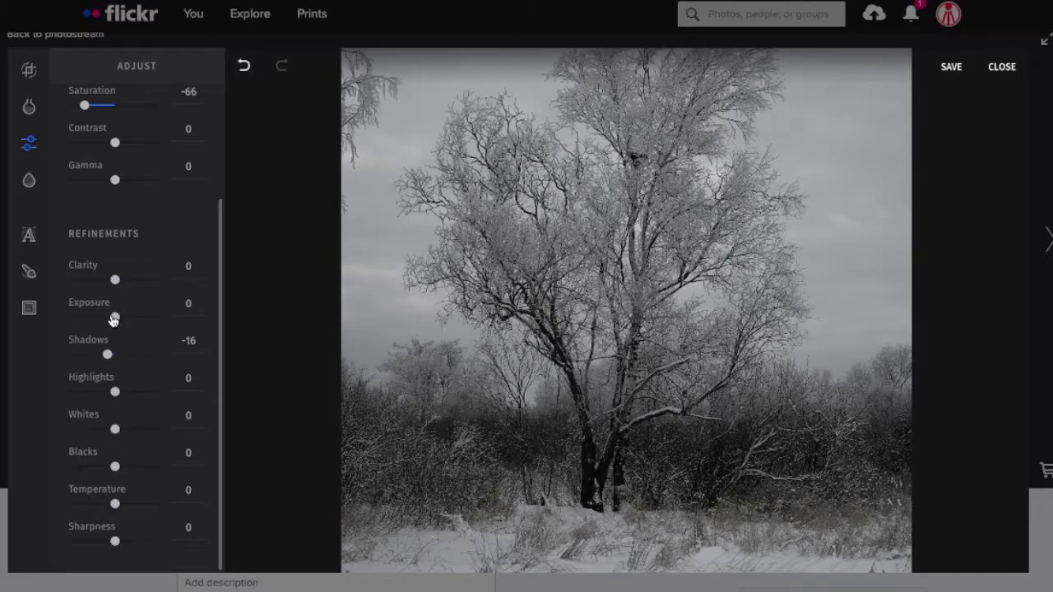
left_click_drag(113, 321, 119, 326)
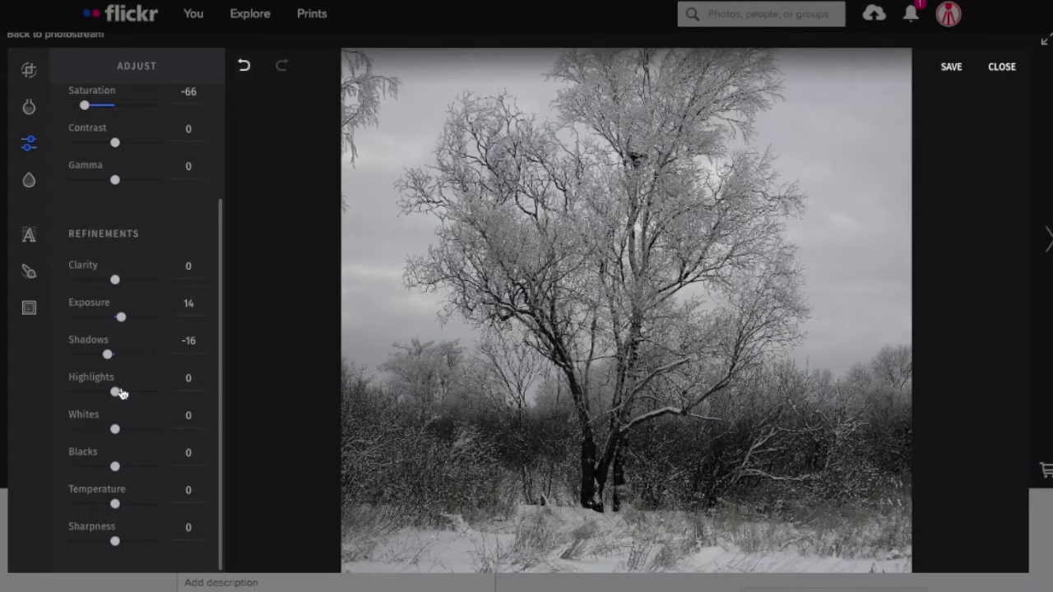
- Set the refinements to Highlights 100, Whites 36 and Sharpness -8
left_click_drag(116, 394, 202, 367)
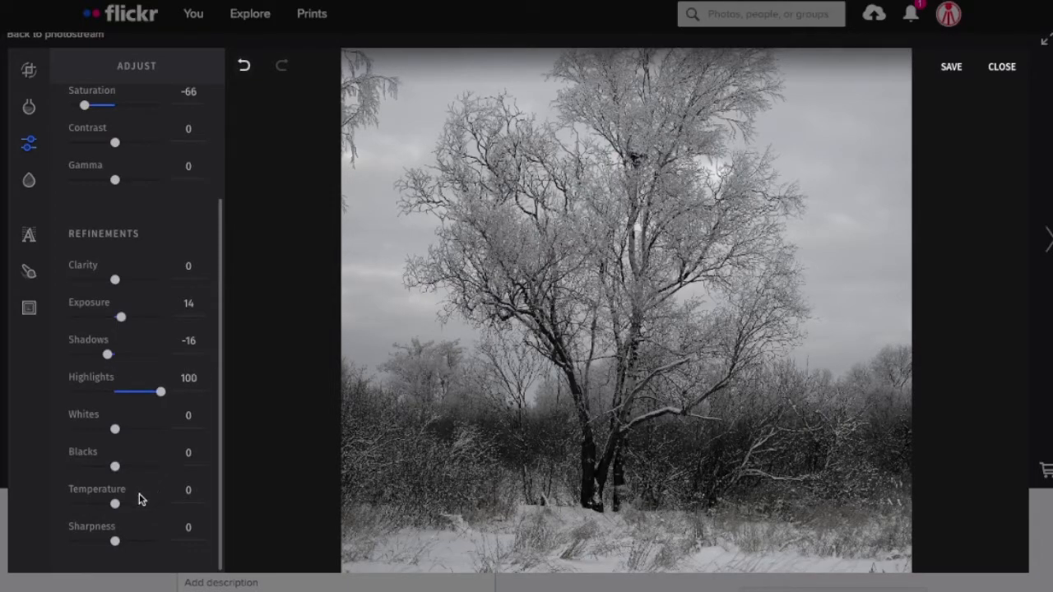
mouse_move(119, 432)
left_mouse_down()
mouse_move(164, 428)
mouse_move(118, 428)
mouse_move(132, 427)
left_mouse_up()
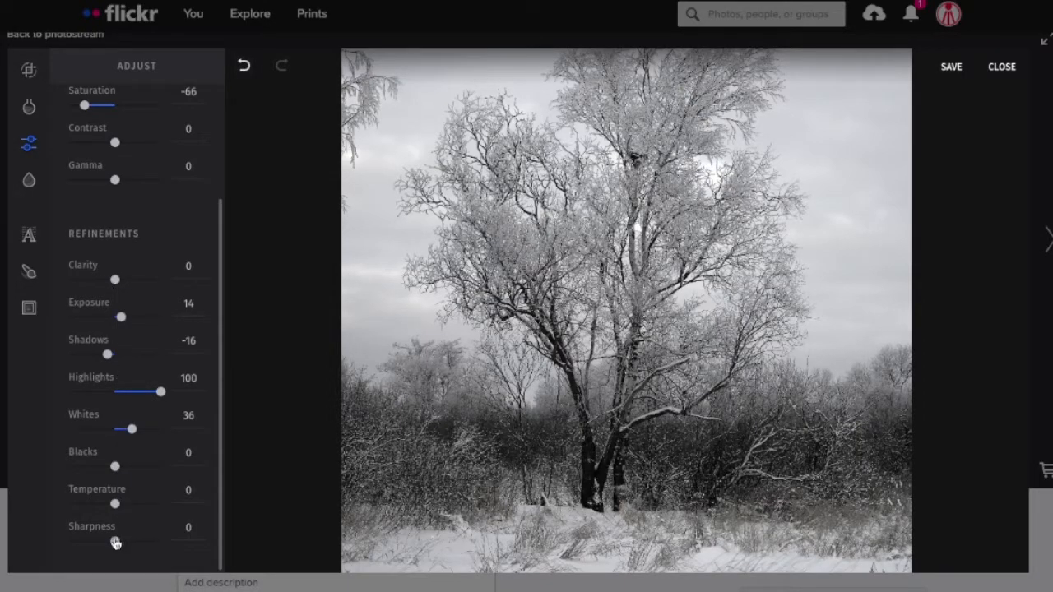
left_click_drag(115, 542, 52, 541)
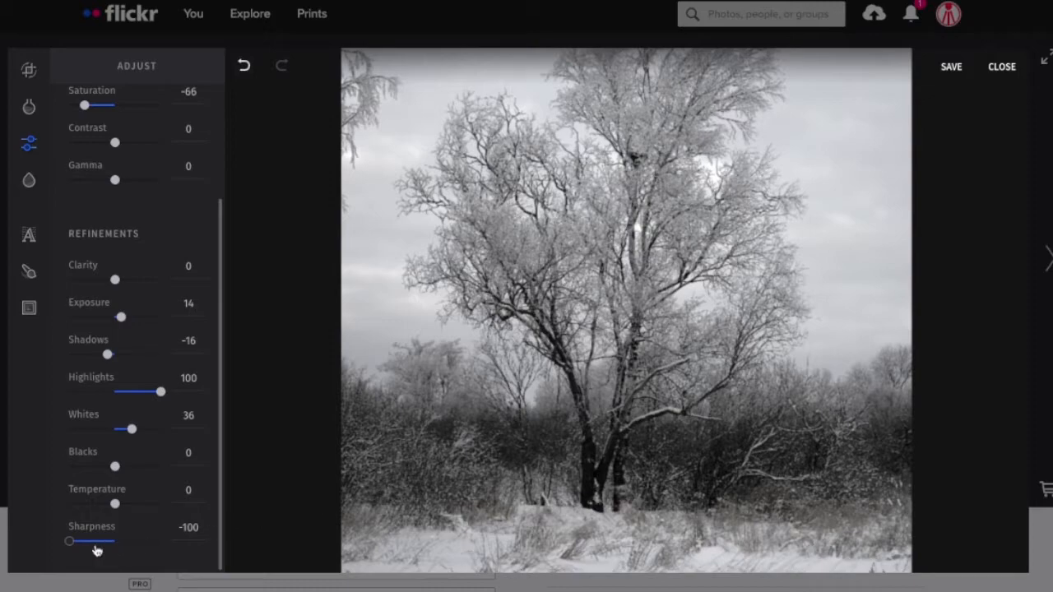
left_click_drag(71, 543, 111, 540)
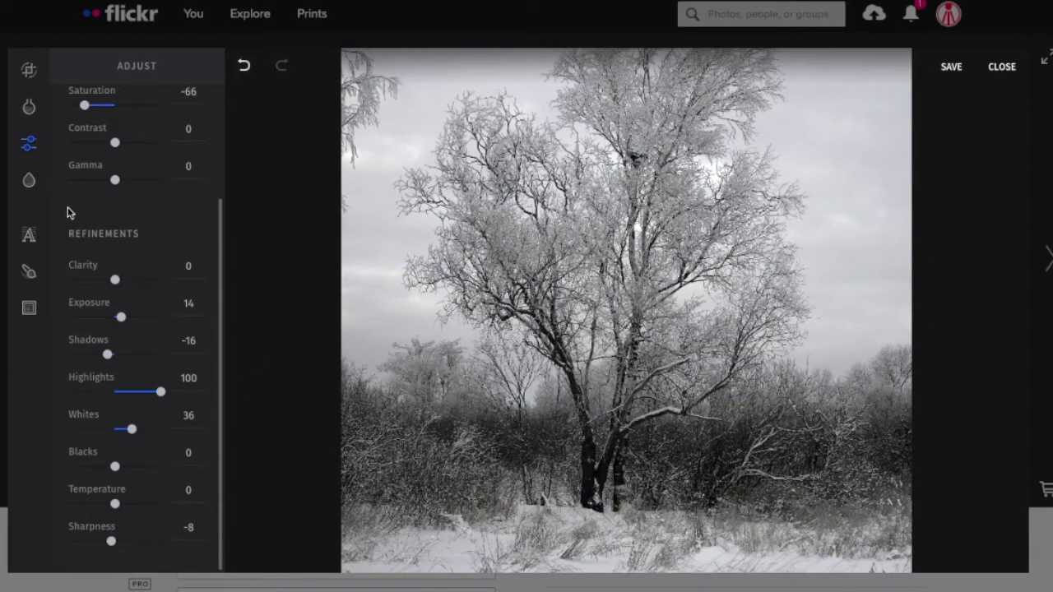
- Apply a Radial focus blur, enlarging its circle to take in most of the tree and reducing the blur strength slightly
left_click(28, 179)
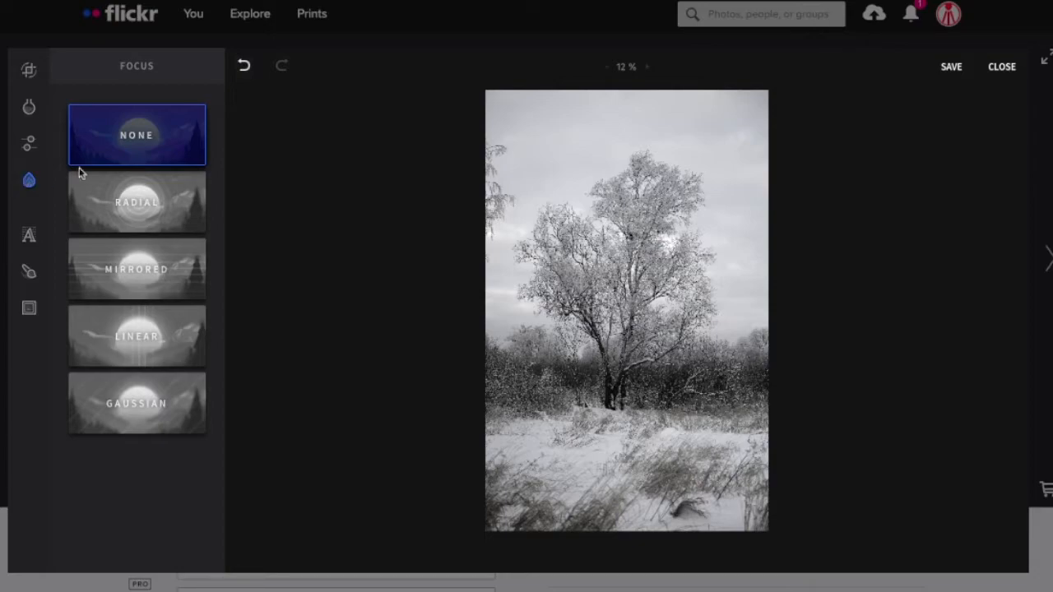
left_click(148, 206)
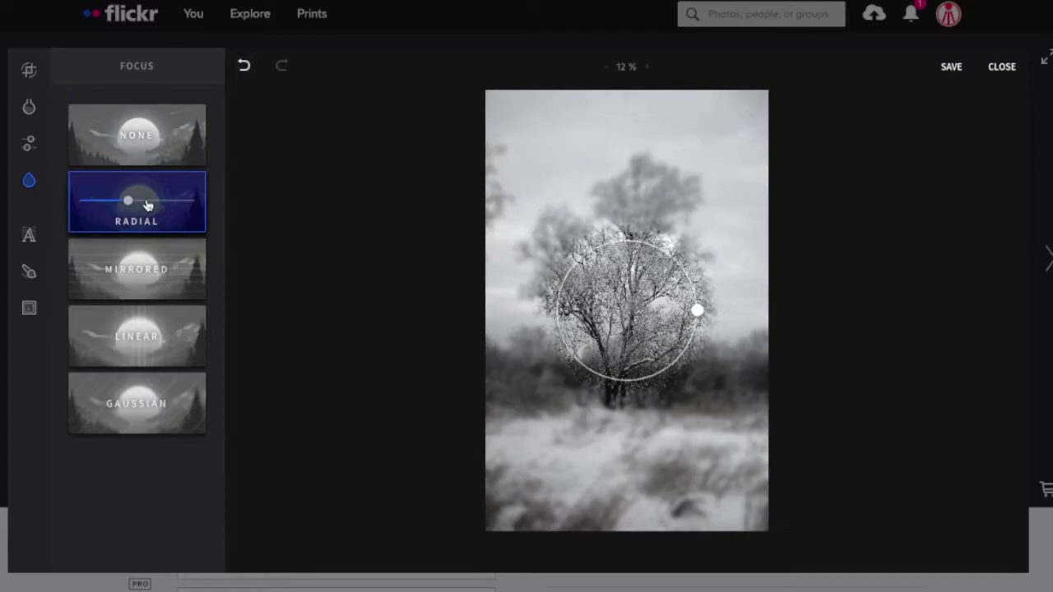
left_click_drag(698, 312, 749, 305)
left_click_drag(131, 202, 111, 196)
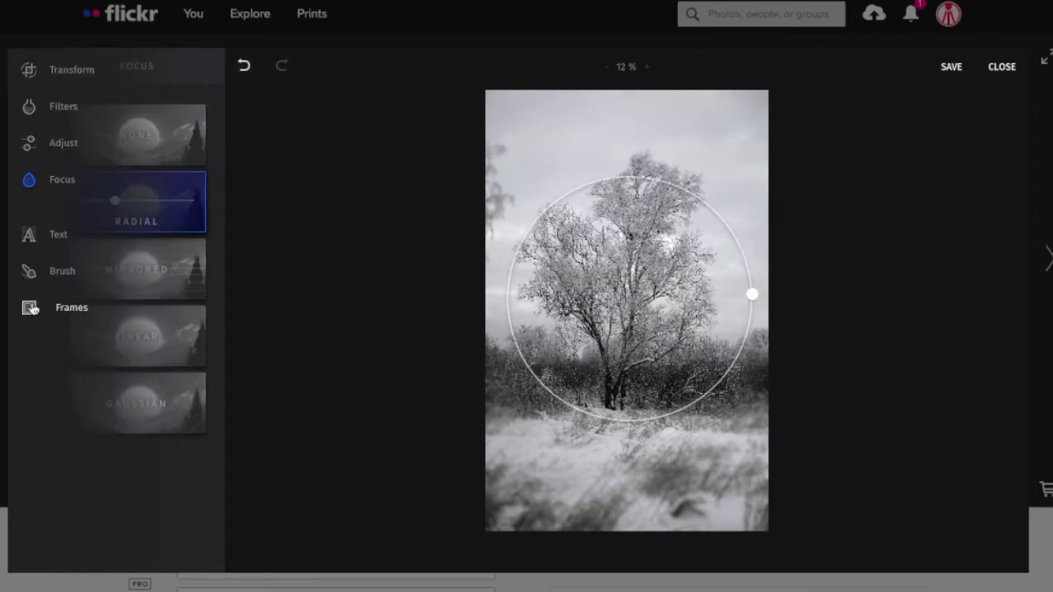
- Add the white frame with the thin black outer edge and set its width to 25
left_click(30, 308)
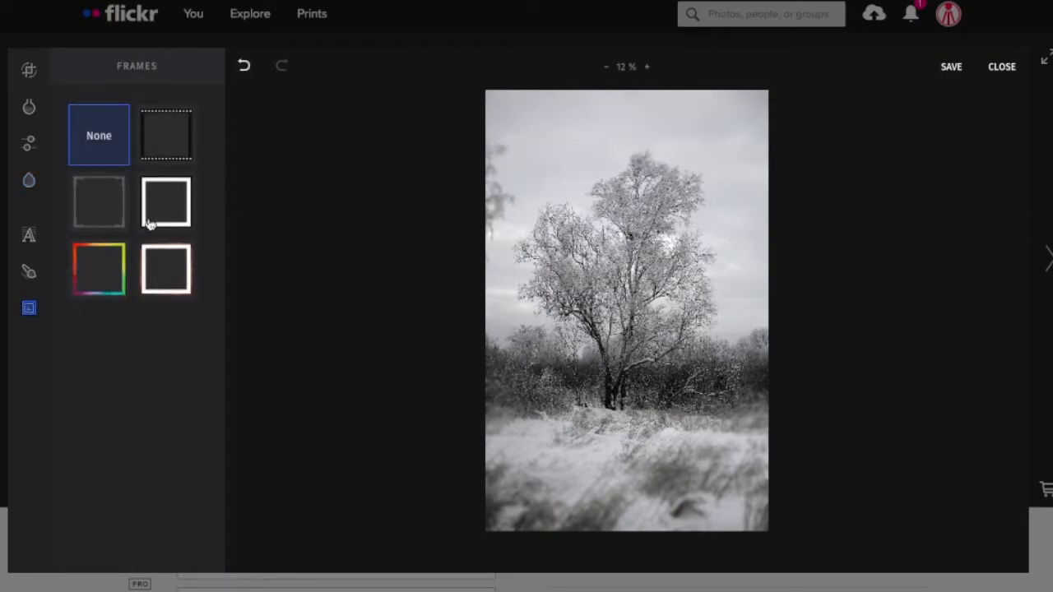
left_click(165, 201)
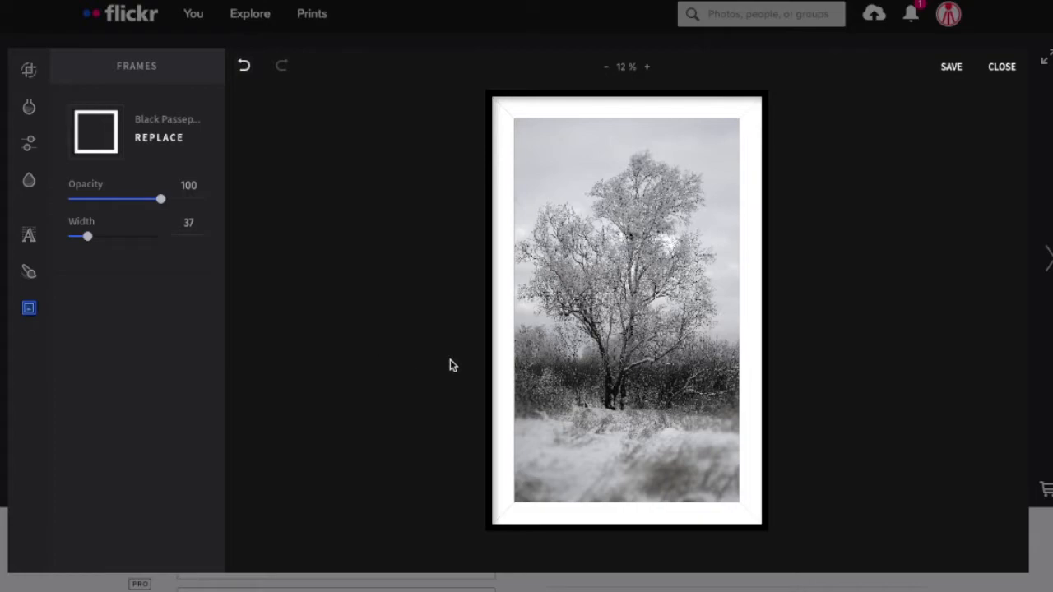
left_click_drag(87, 238, 75, 237)
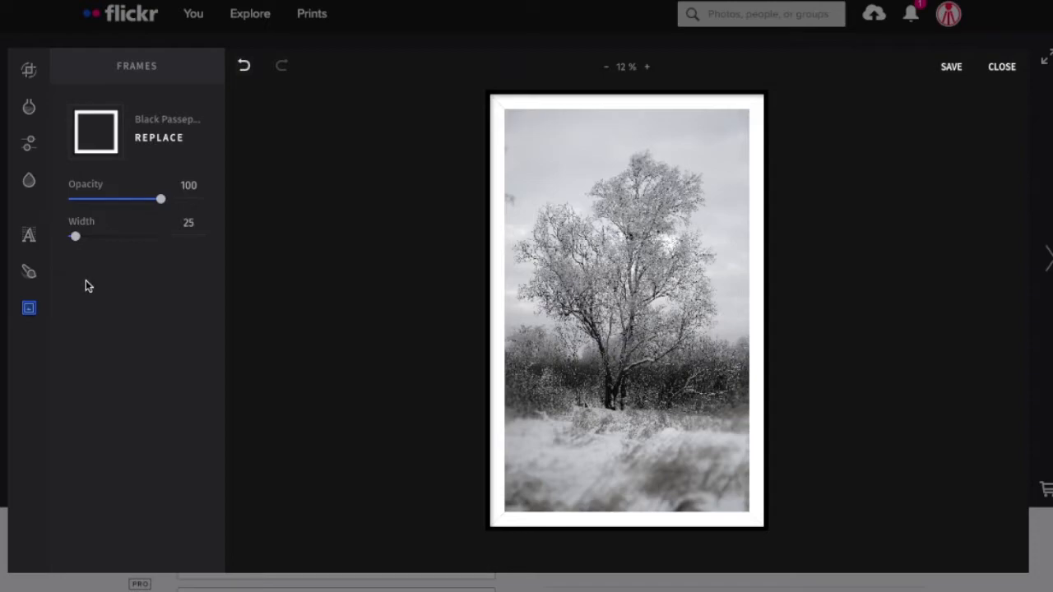
- Extend the custom crop back over the photo's left edge to 3120 × 4695 and lock the resolution
mouse_move(33, 99)
mouse_move(29, 145)
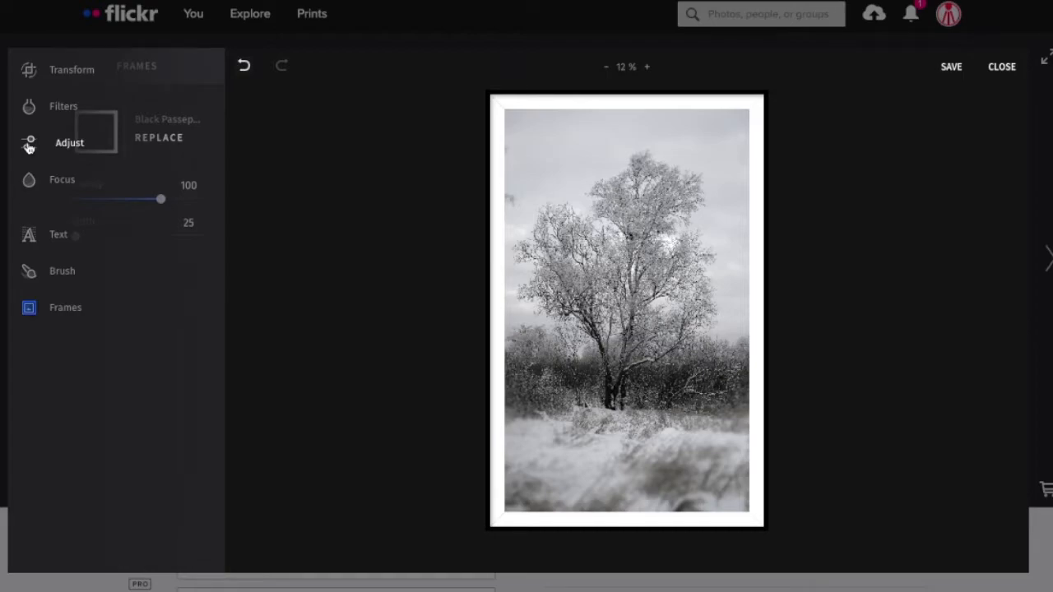
left_click(27, 71)
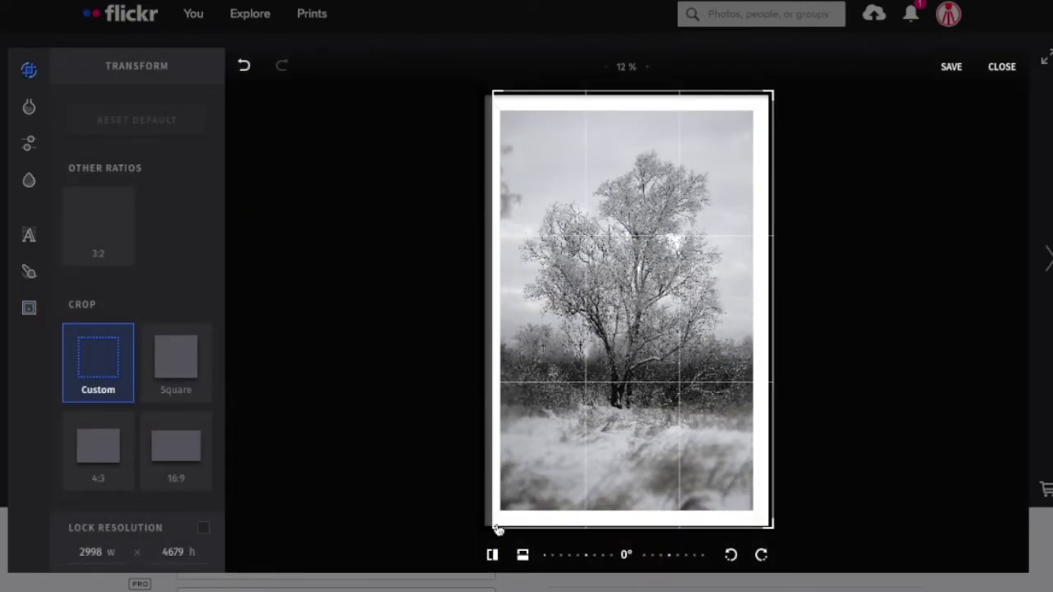
left_click_drag(494, 530, 483, 530)
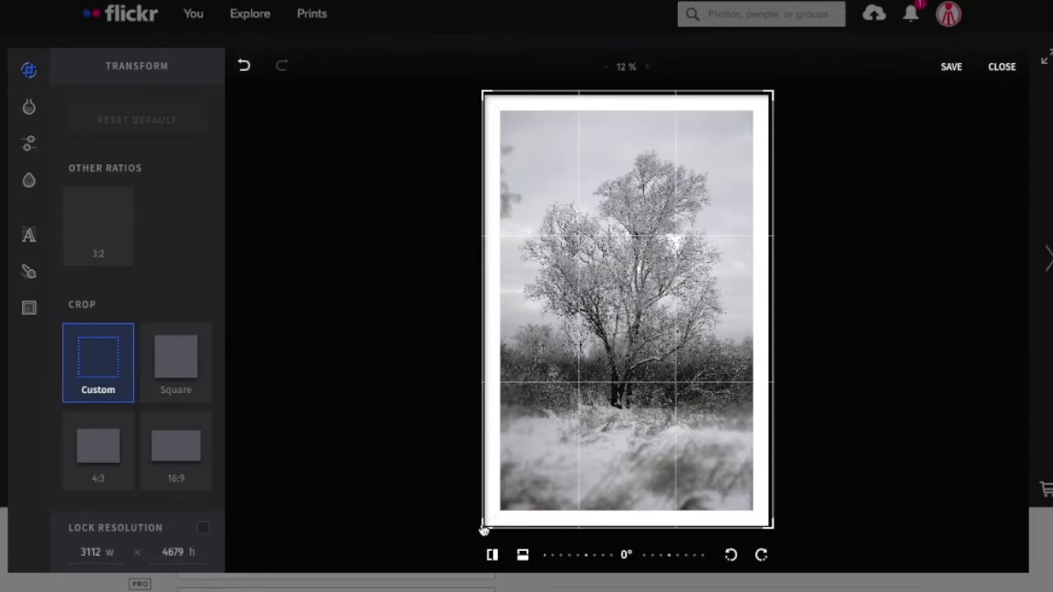
mouse_move(486, 529)
left_mouse_down()
mouse_move(484, 486)
mouse_move(484, 533)
left_mouse_up()
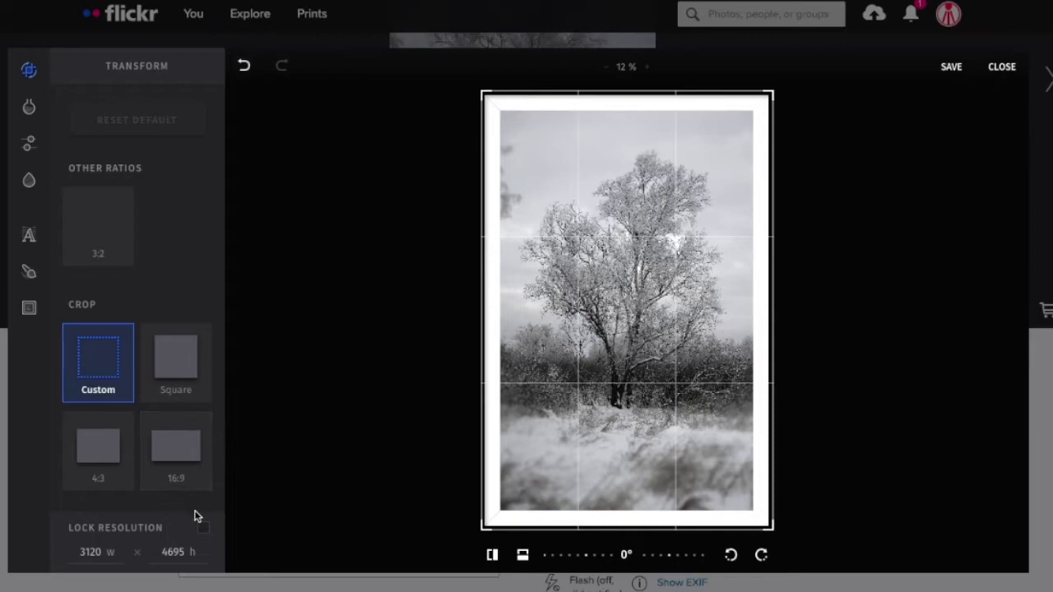
left_click(203, 527)
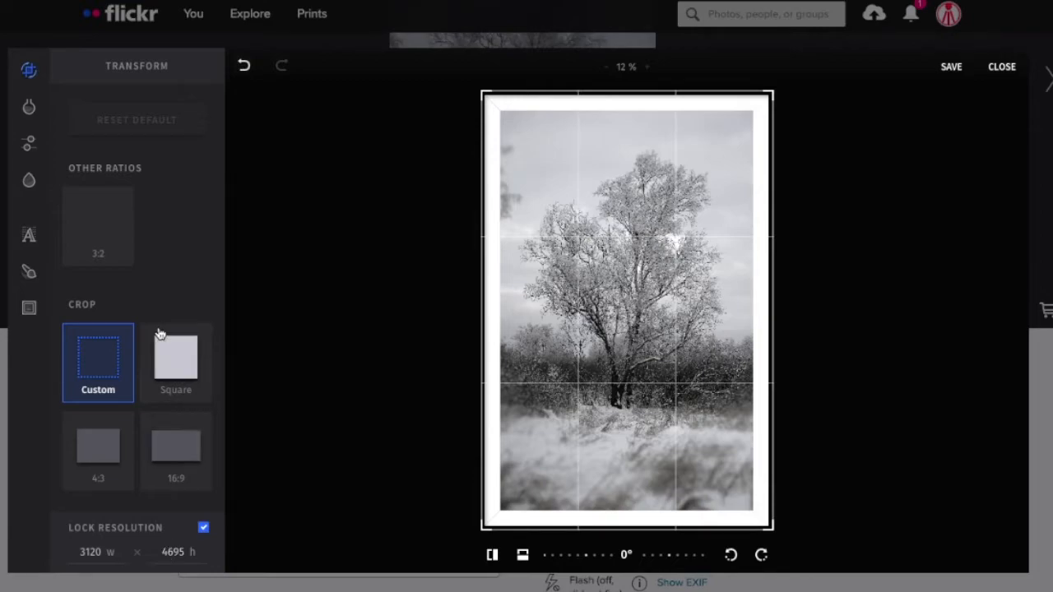
- Save the edited photo, replacing the original
left_click(950, 66)
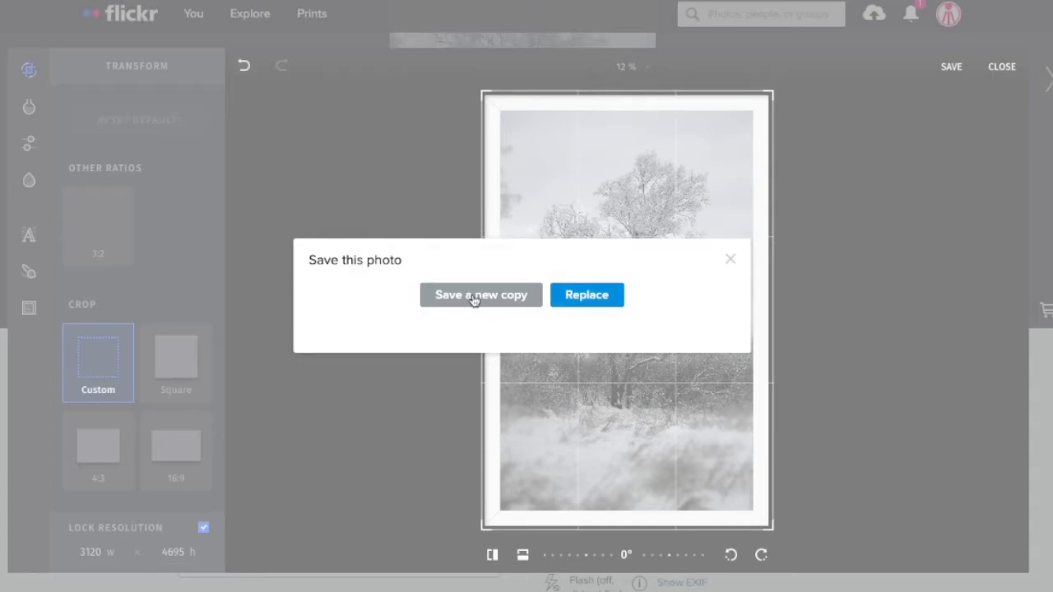
left_click(585, 295)
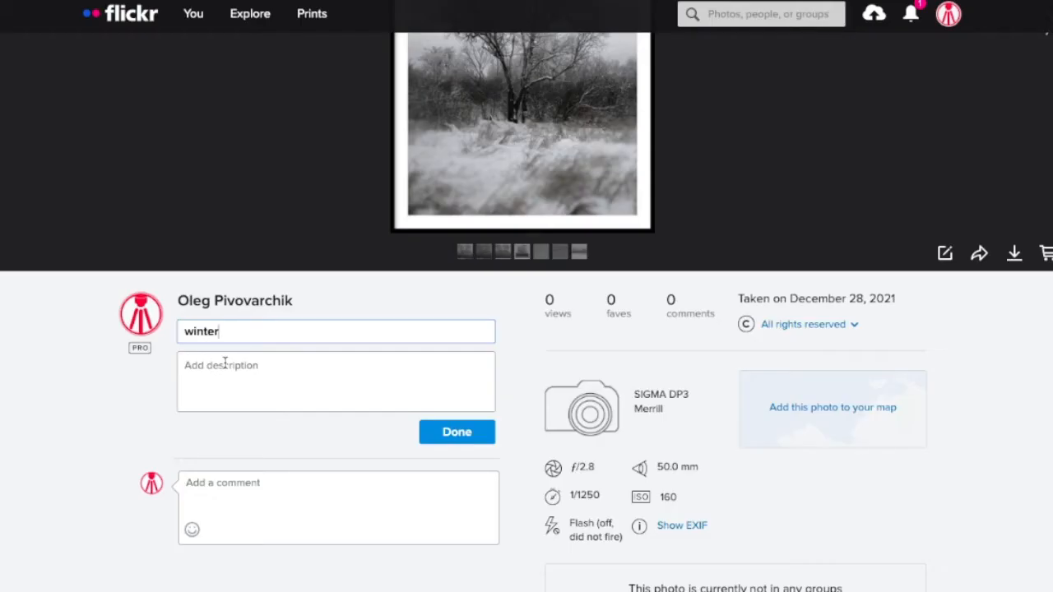
- Correct the photo's title to "Winter" with a capital W
left_click(203, 364)
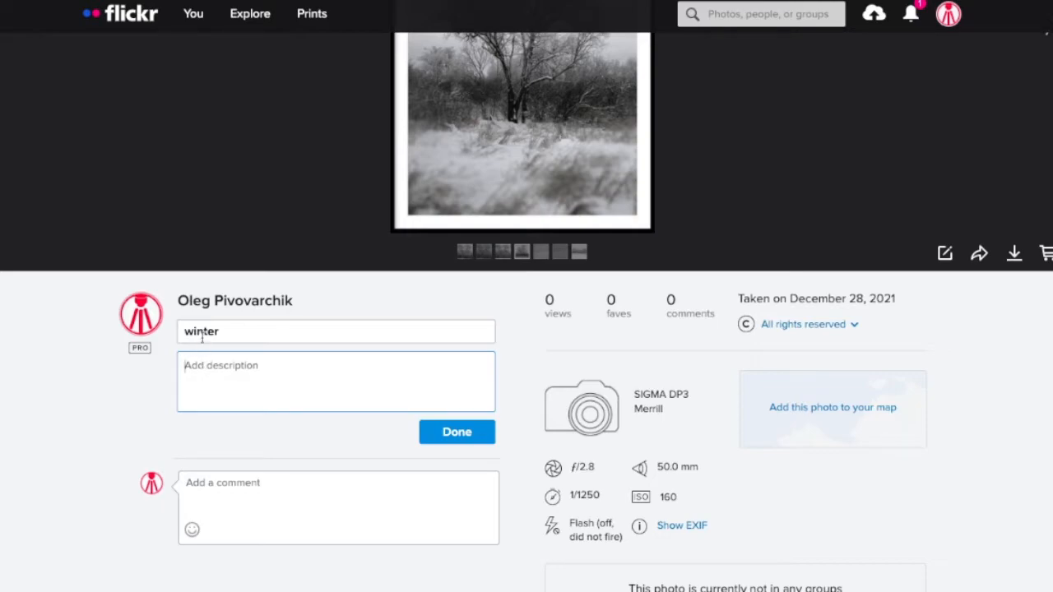
left_click(195, 328)
type("W")
key("BackSpace")
key("BackSpace")
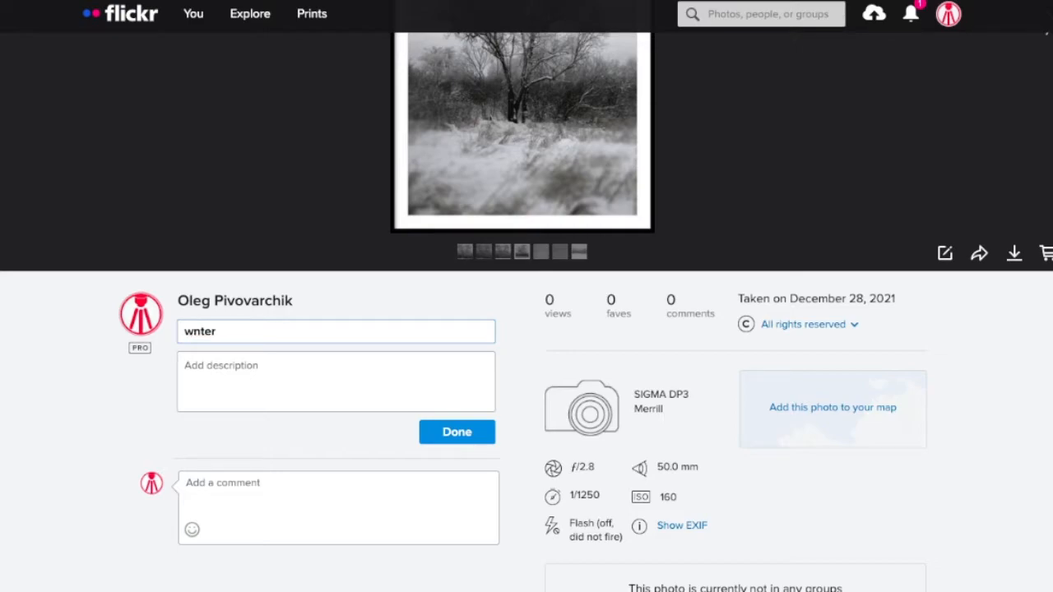
type("Wi")
- Add the tags "winter" and "tree" to the photo
scroll(695, 430, "down", 1)
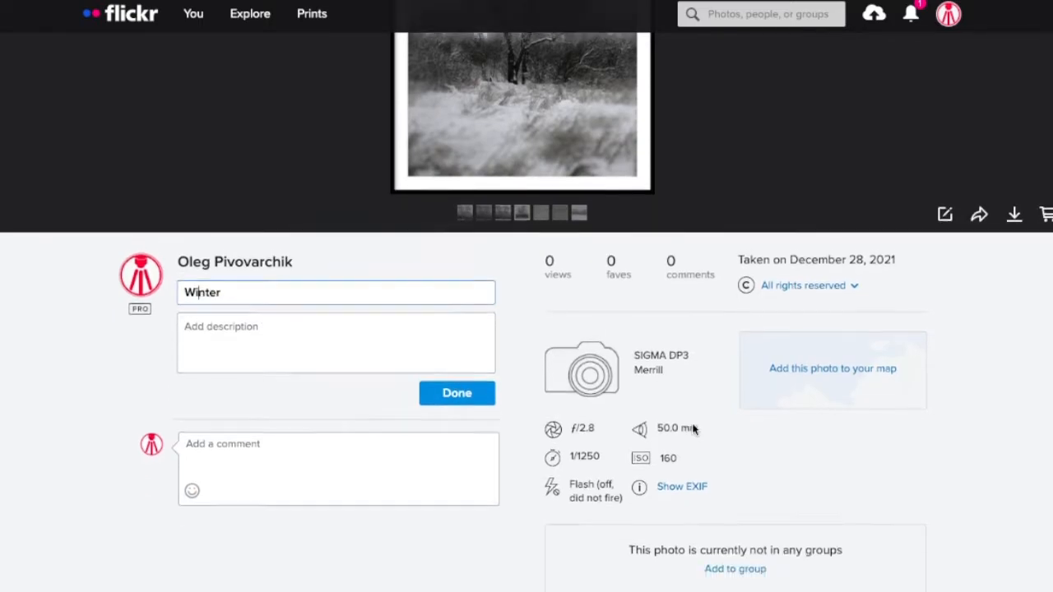
scroll(695, 429, "down", 3)
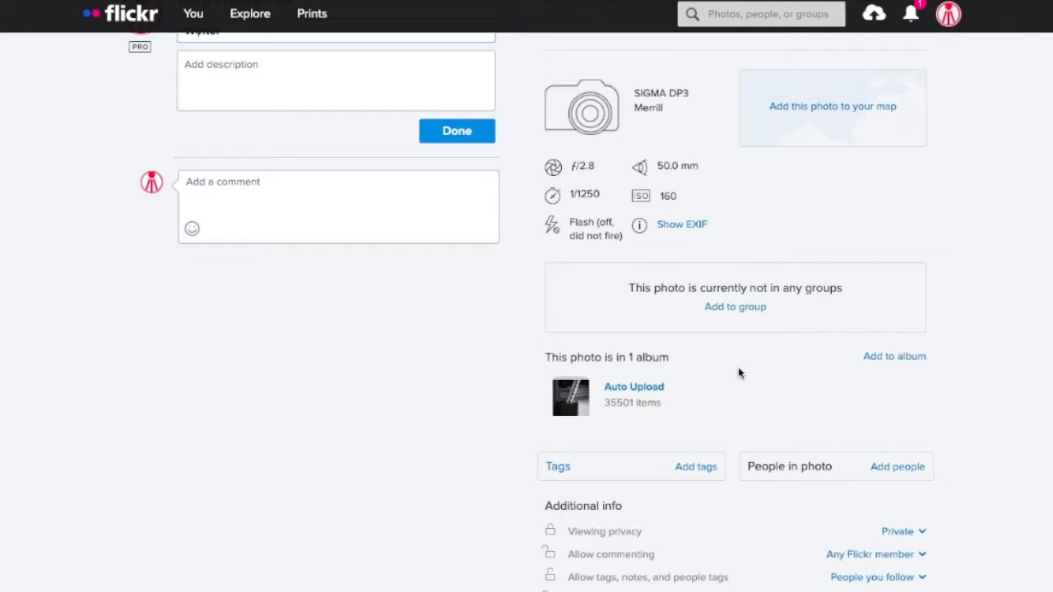
left_click(689, 469)
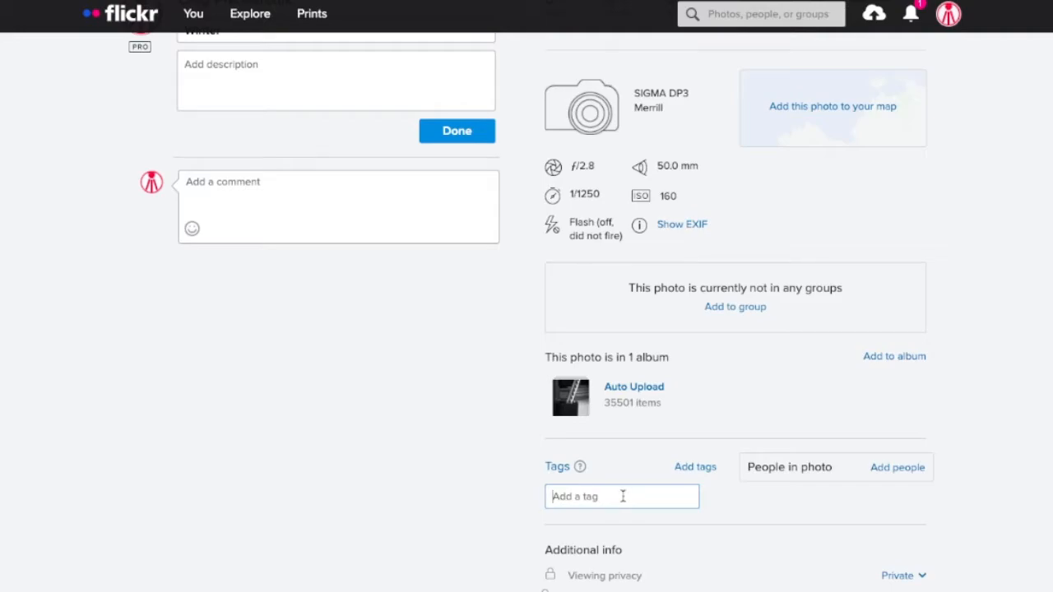
type("winter")
key("Return")
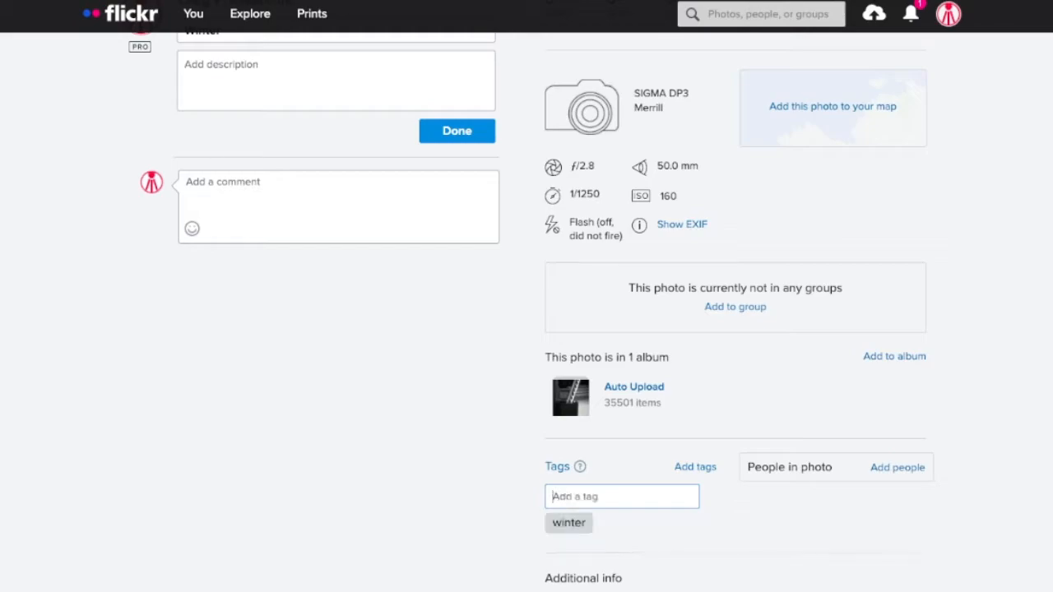
type("tree")
key("Return")
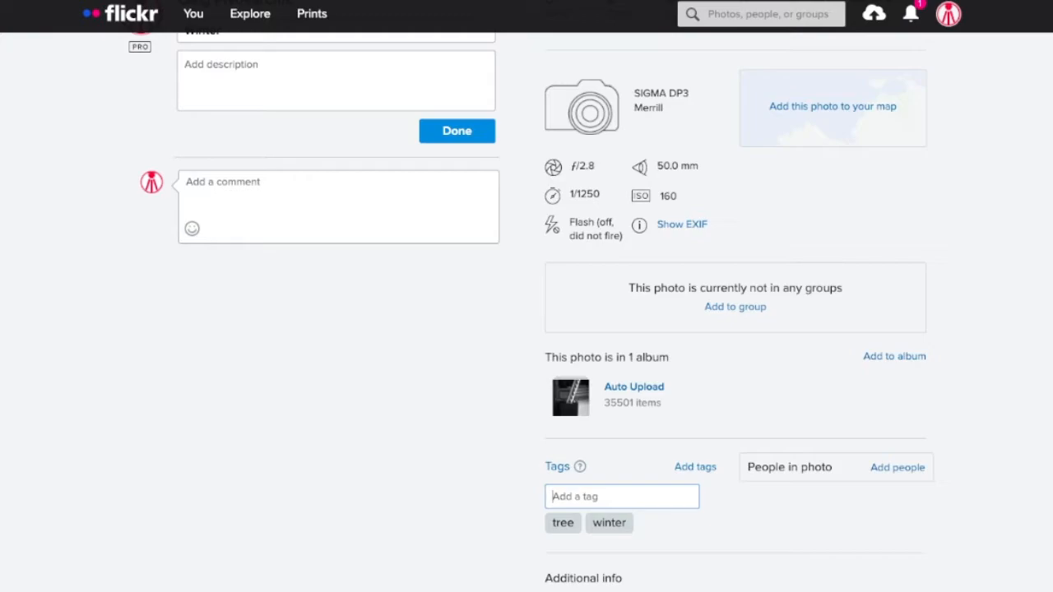
- Add the tags "дерево", "зима", "мороз" and "frost" to the photo
type("lthtdj")
type("дерево")
key("Return")
type("зима")
key("Return")
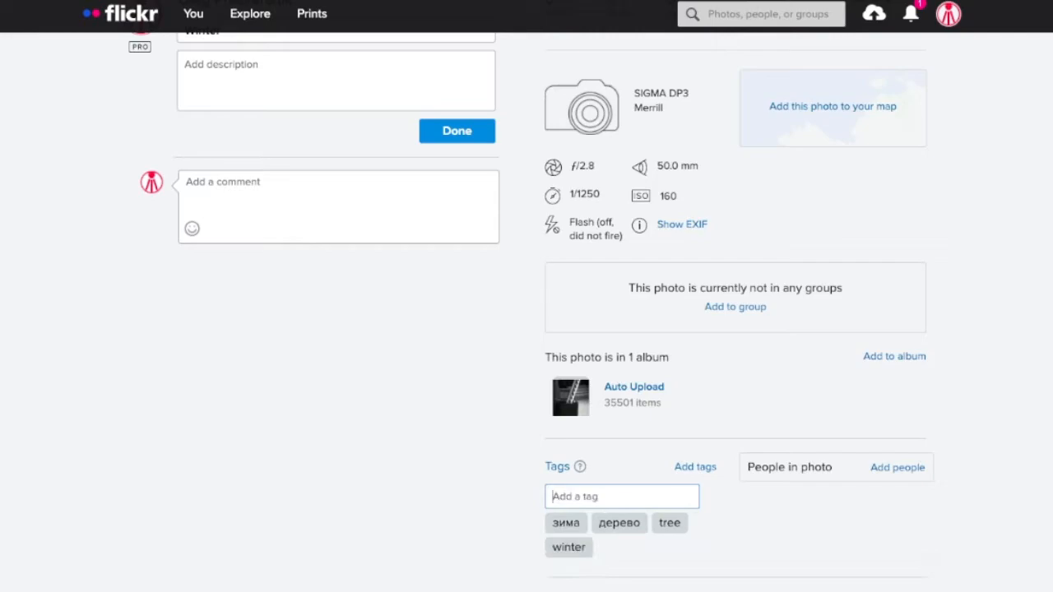
type("мороз")
key("Return")
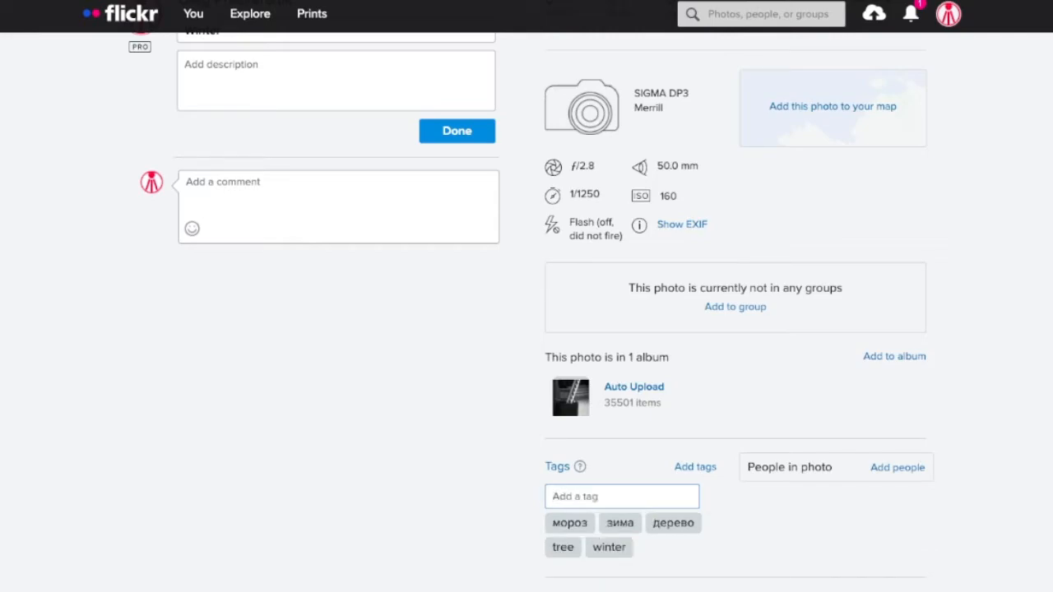
type("frost")
key("Return")
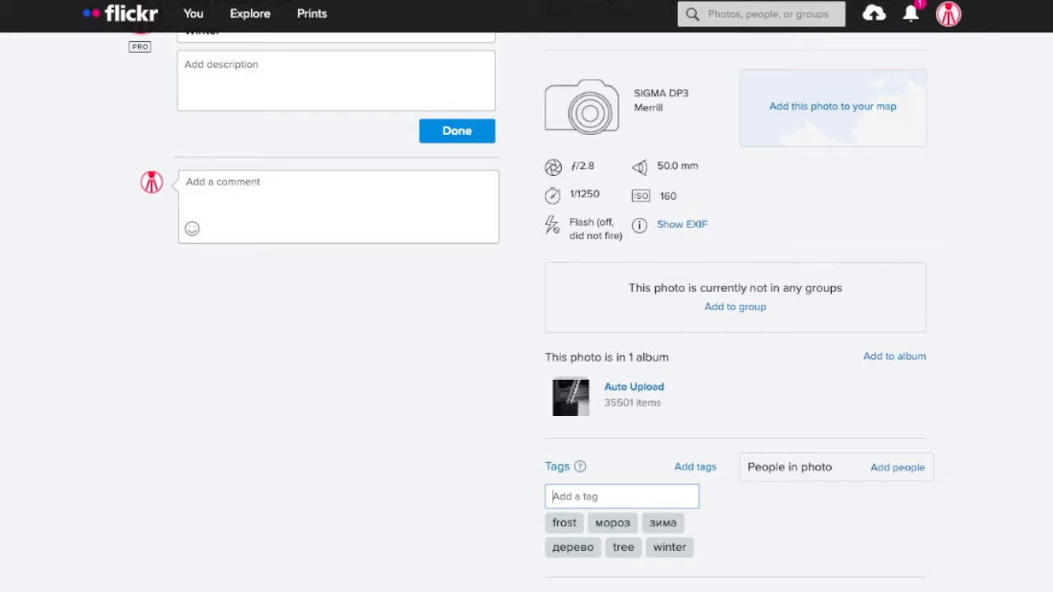
- Add the location tags "lakhta", "Saint" and "Petersburg" to the photo
type("lakhta")
key("Return")
type("Saint")
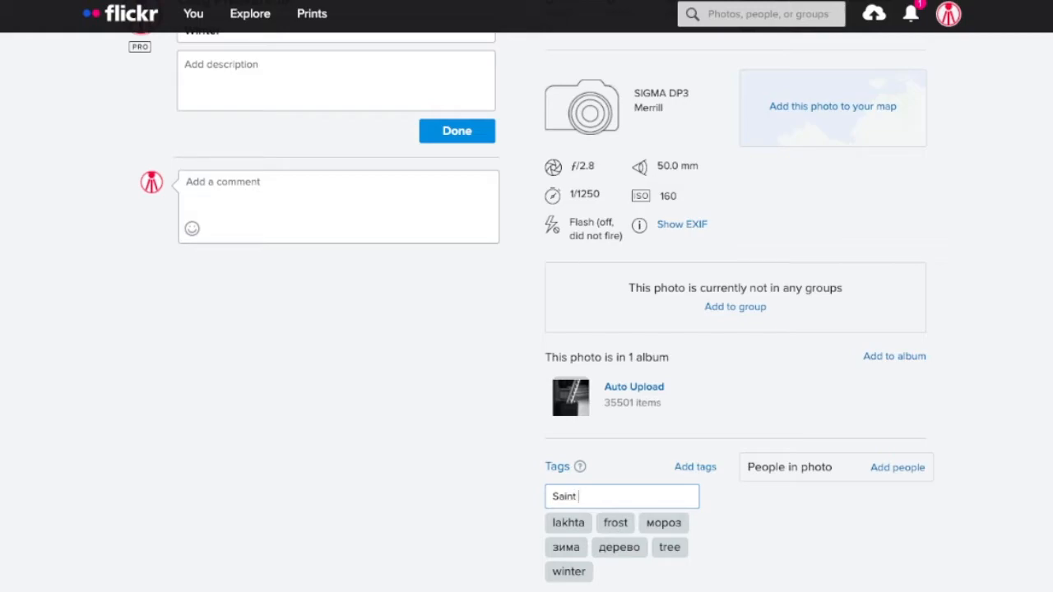
type(" Petersburg")
key("Return")
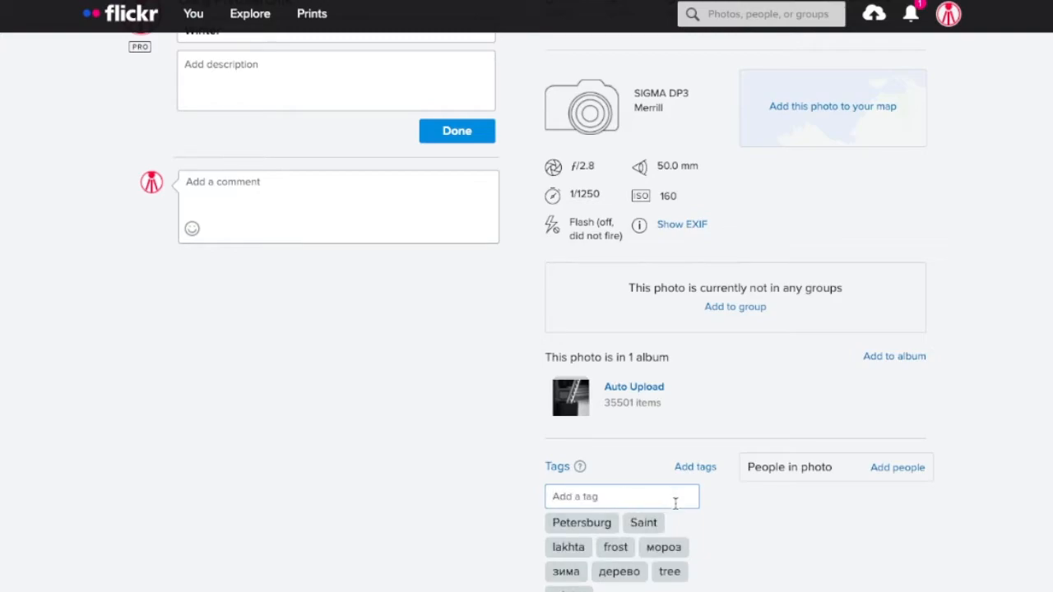
- Search for "list" among the people to add and tag the account owner in the photo
scroll(748, 517, "down", 3)
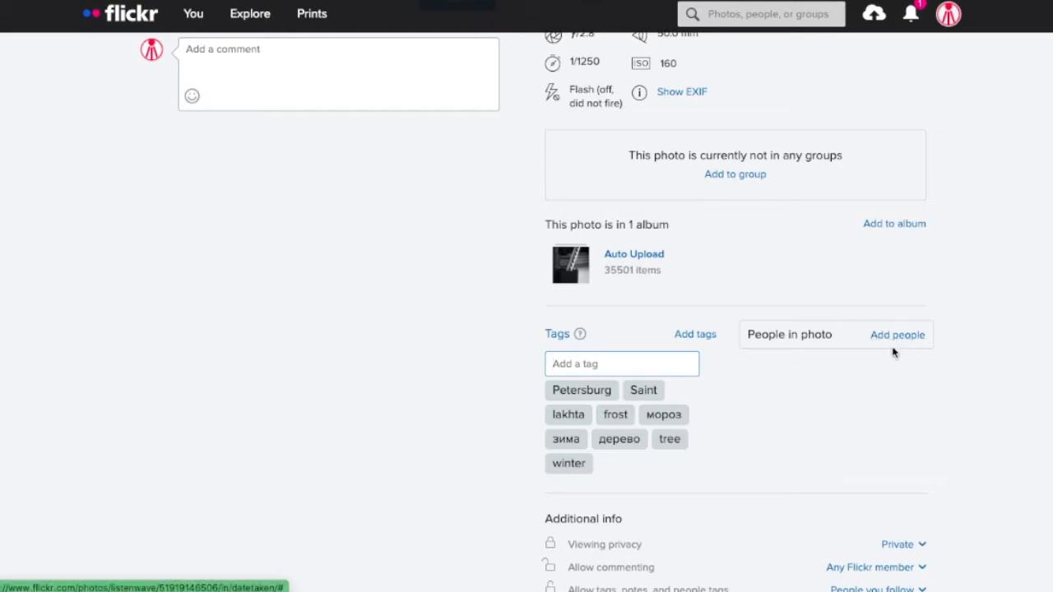
scroll(949, 307, "up", 1)
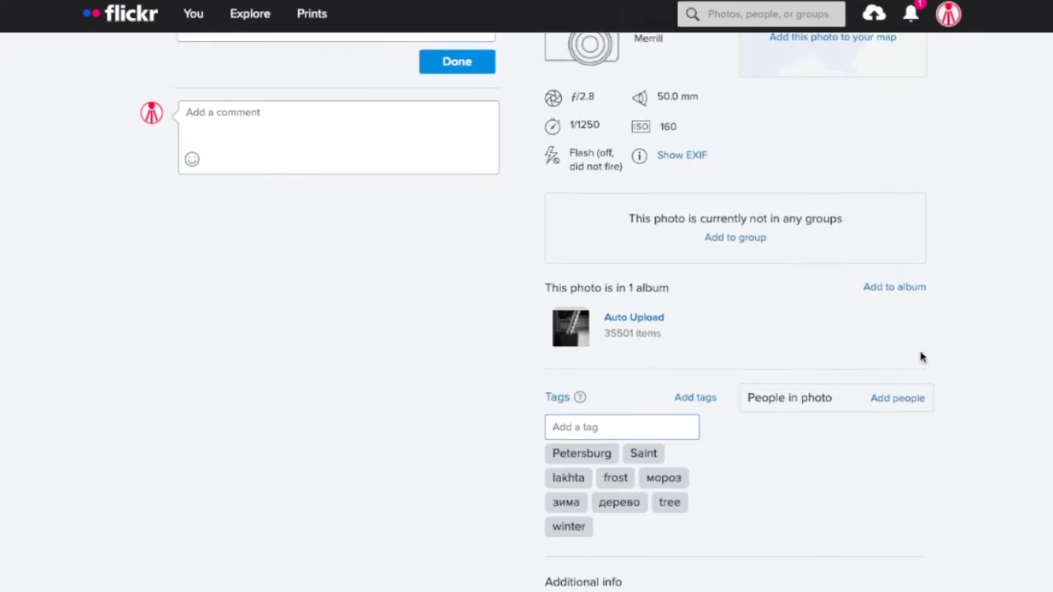
left_click(898, 399)
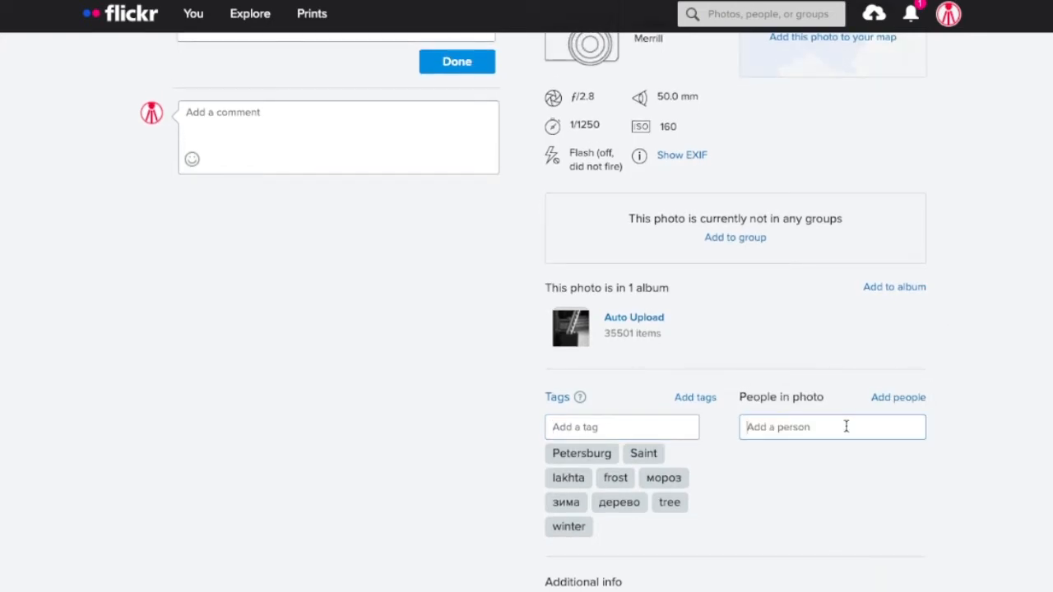
type("list")
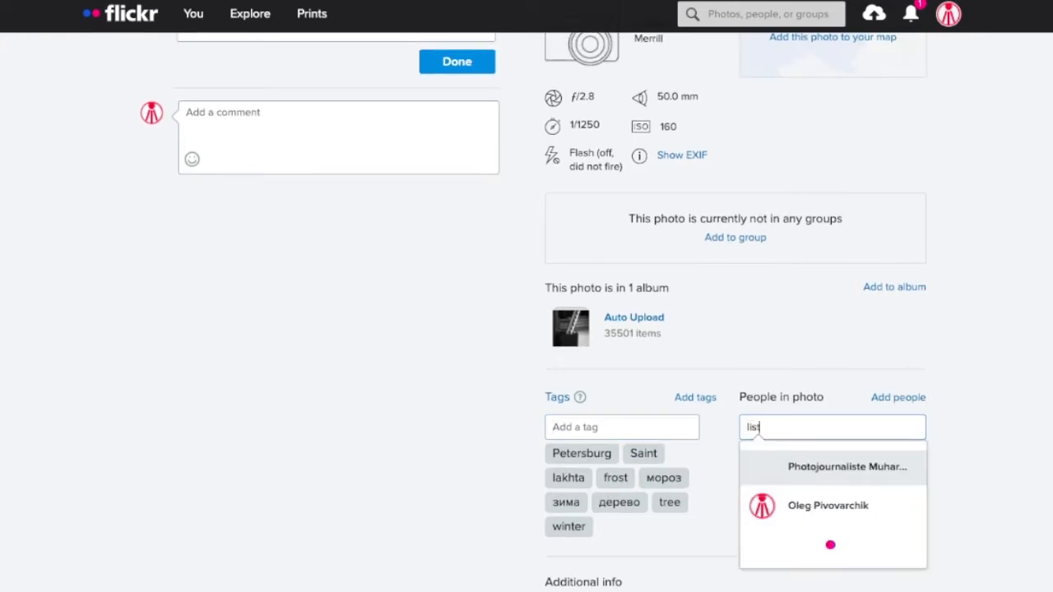
left_click(834, 516)
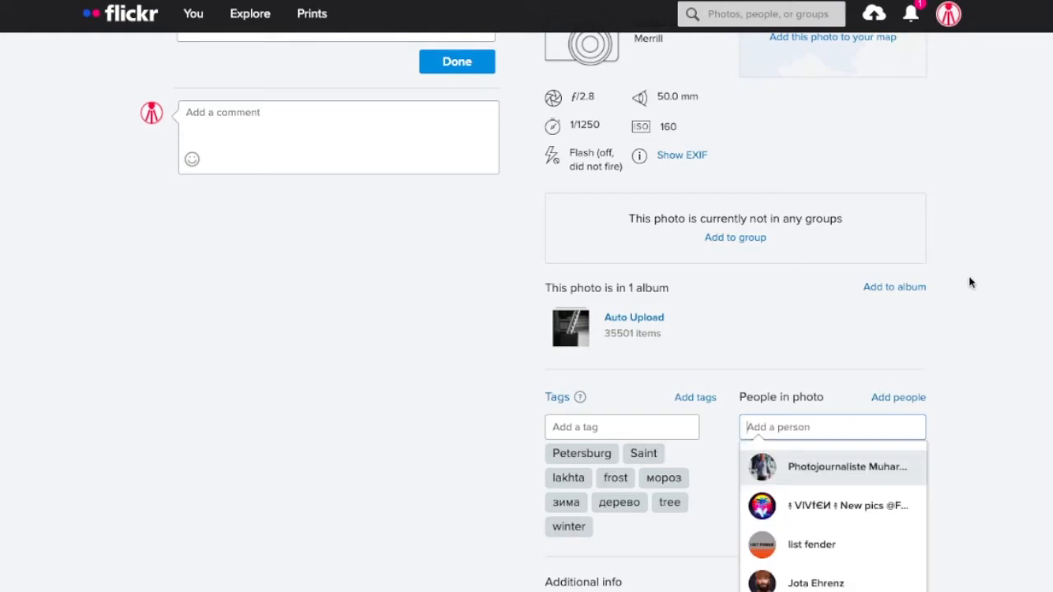
- Add the photo to the album "Юнтолово/Junttilanoja/Untolovo"
left_click(913, 295)
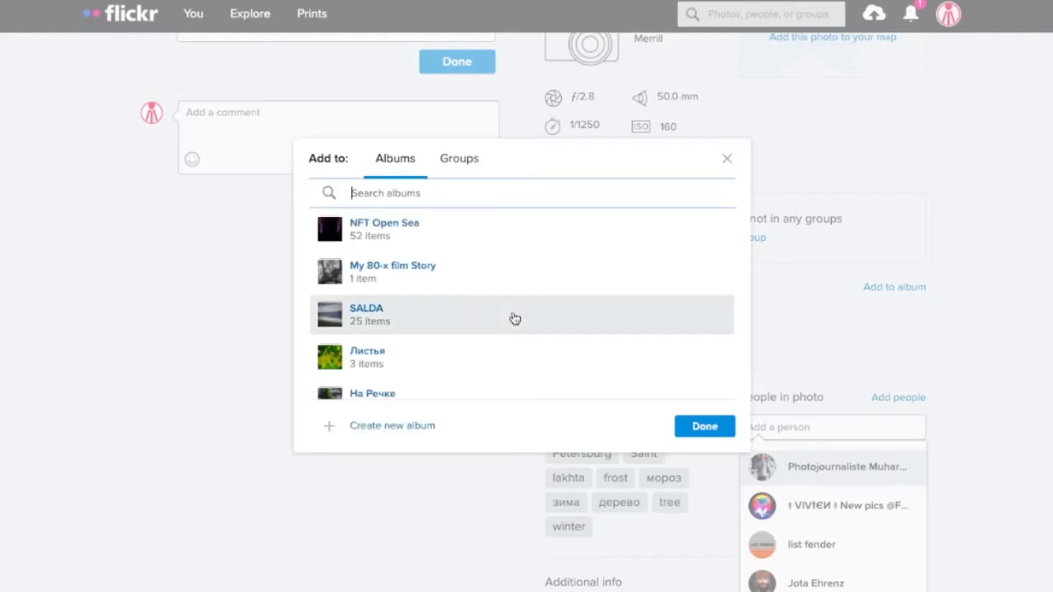
scroll(514, 318, "down", 5)
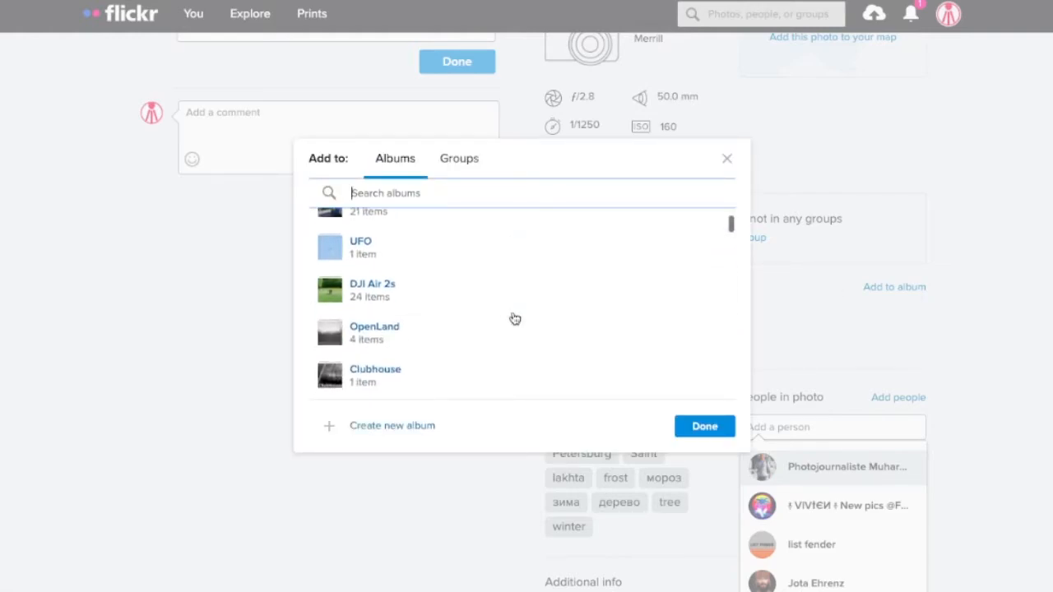
scroll(514, 318, "down", 2)
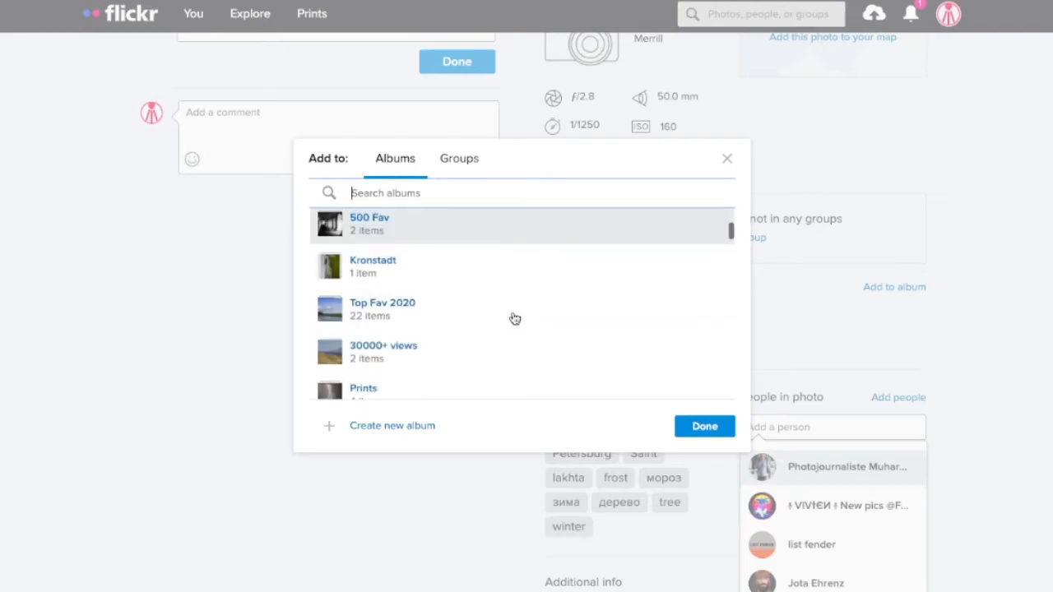
scroll(513, 318, "down", 3)
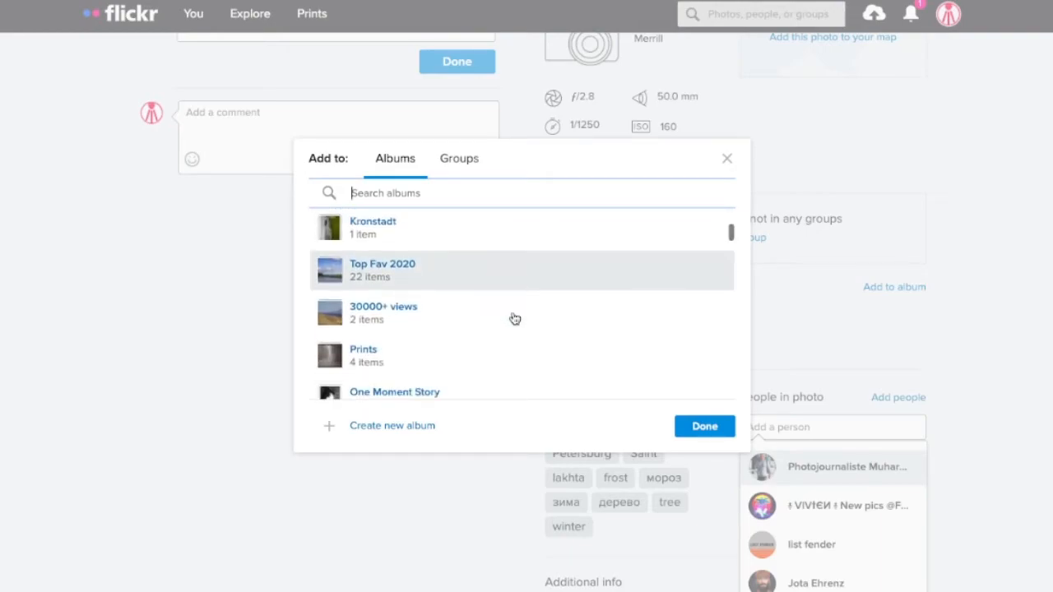
scroll(514, 318, "down", 2)
scroll(514, 318, "down", 1)
scroll(514, 318, "up", 1)
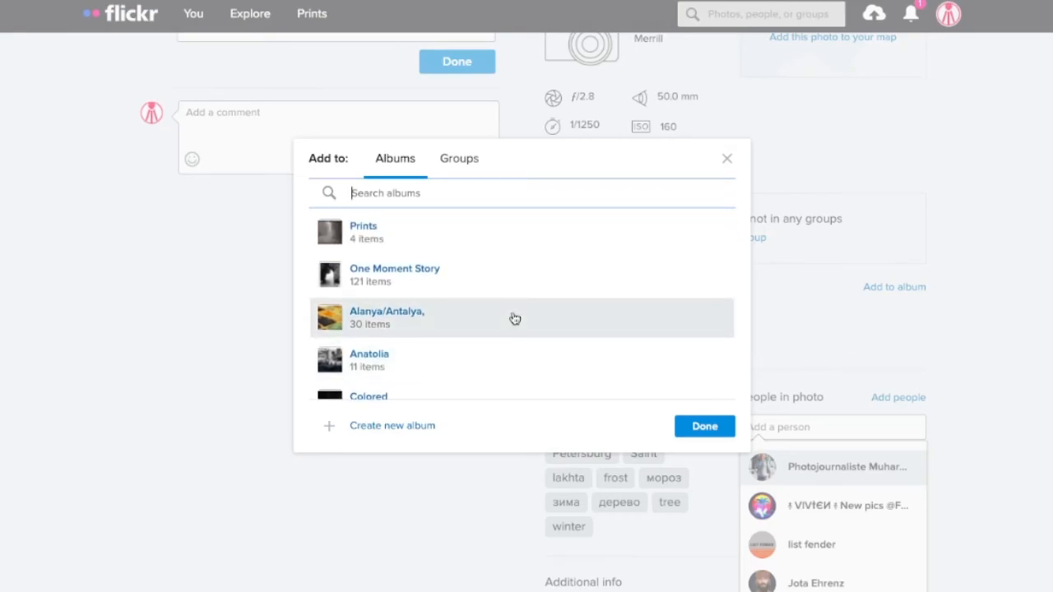
scroll(514, 318, "down", 4)
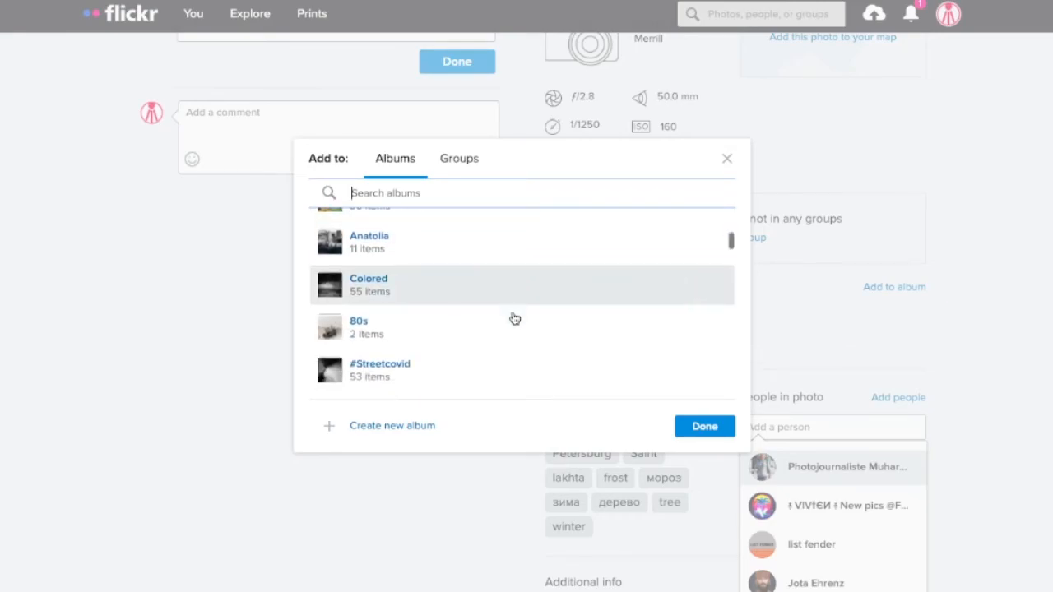
scroll(514, 318, "down", 4)
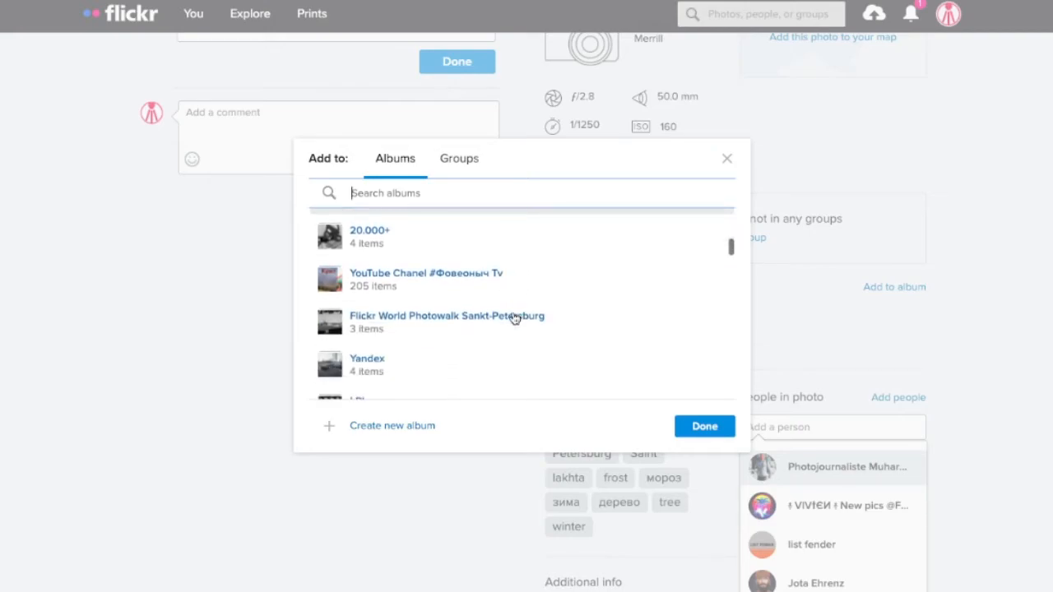
scroll(513, 318, "down", 3)
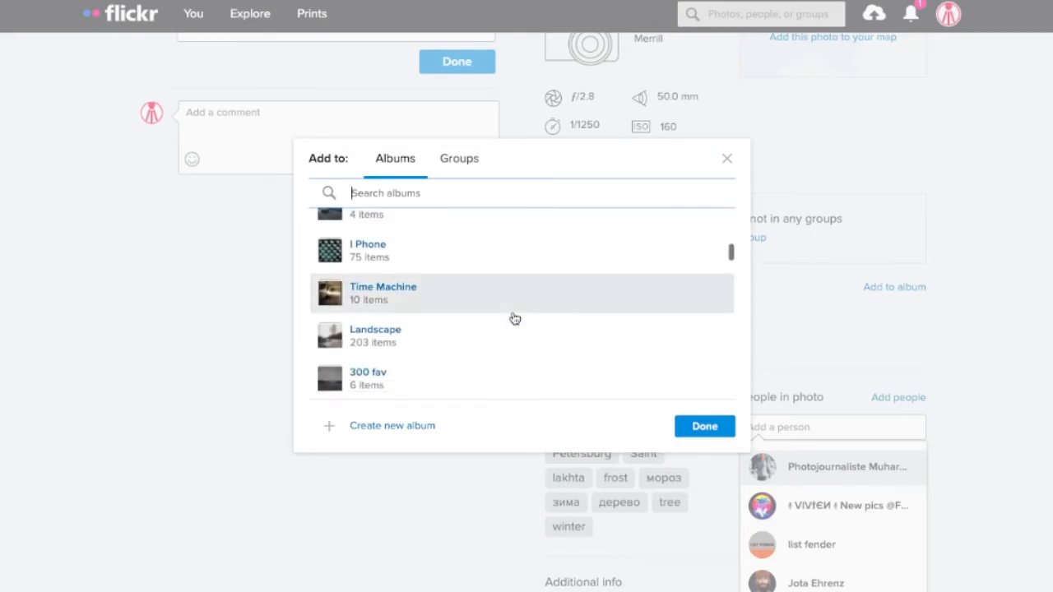
scroll(514, 318, "down", 5)
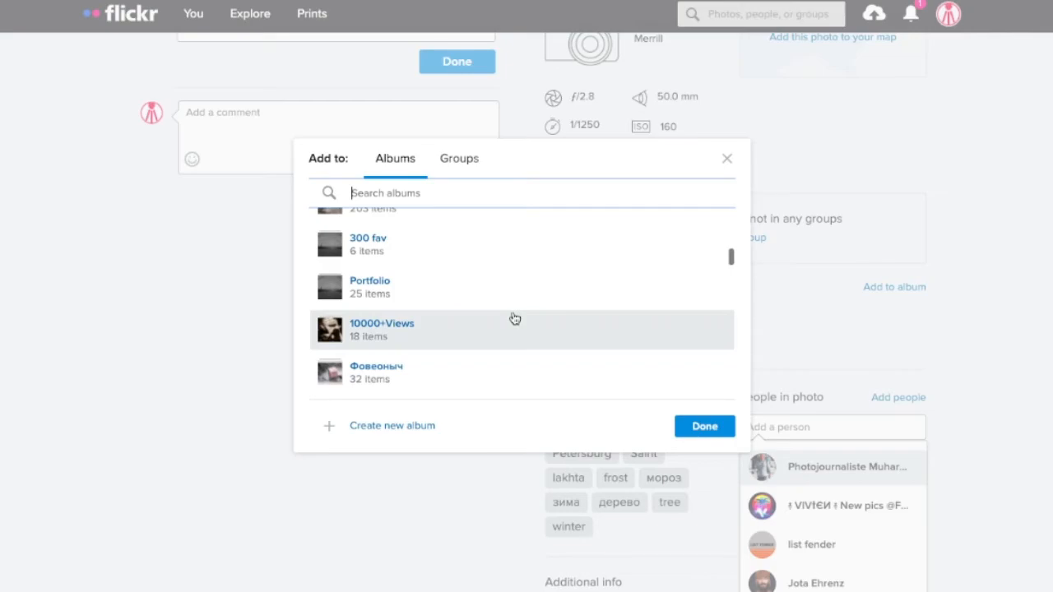
scroll(514, 318, "down", 6)
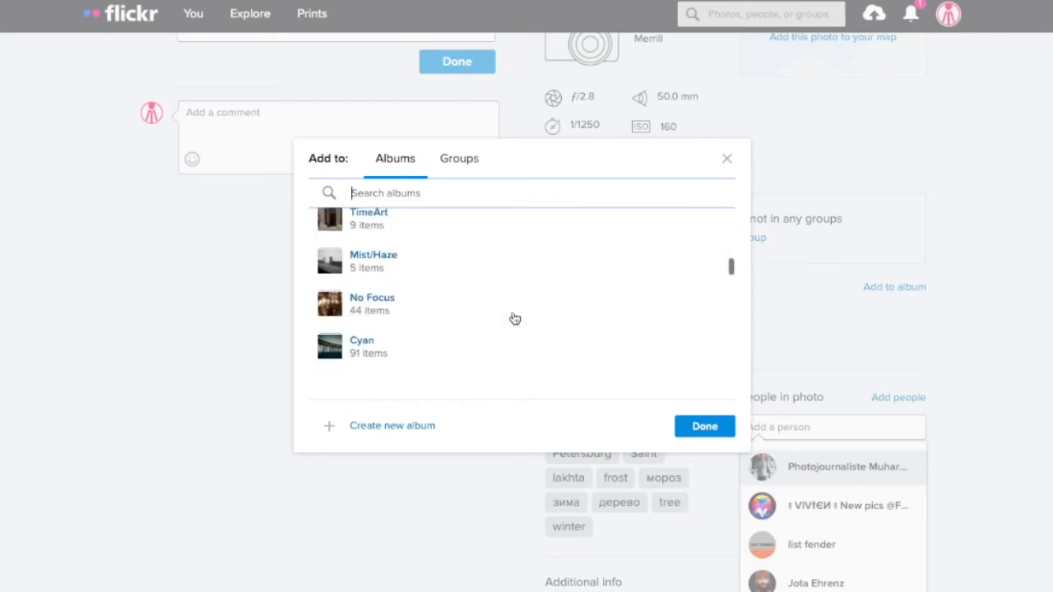
scroll(514, 318, "down", 3)
scroll(513, 318, "down", 4)
scroll(514, 318, "down", 6)
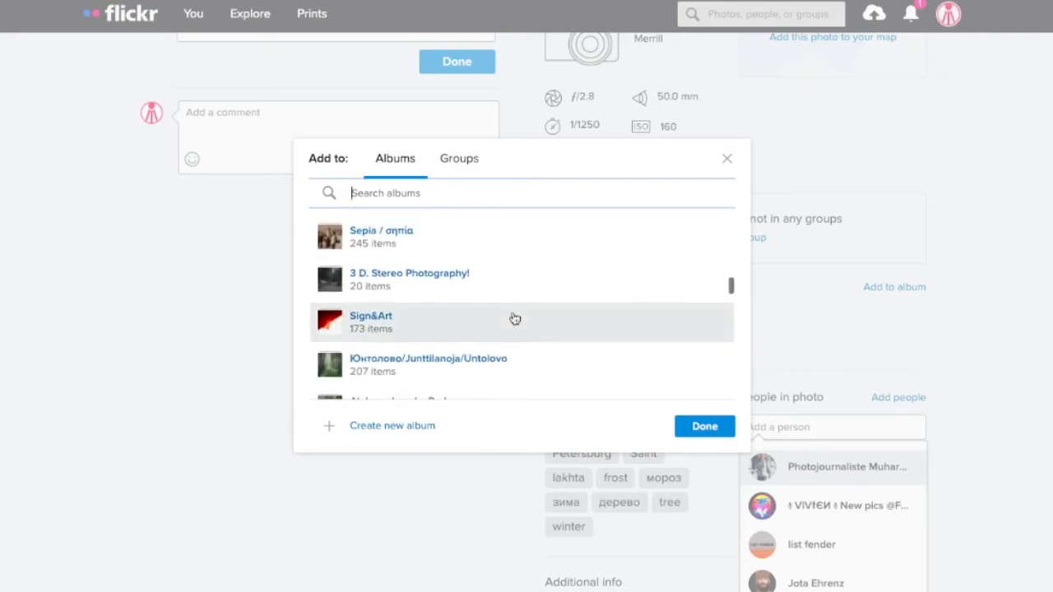
scroll(514, 318, "down", 1)
left_click(512, 246)
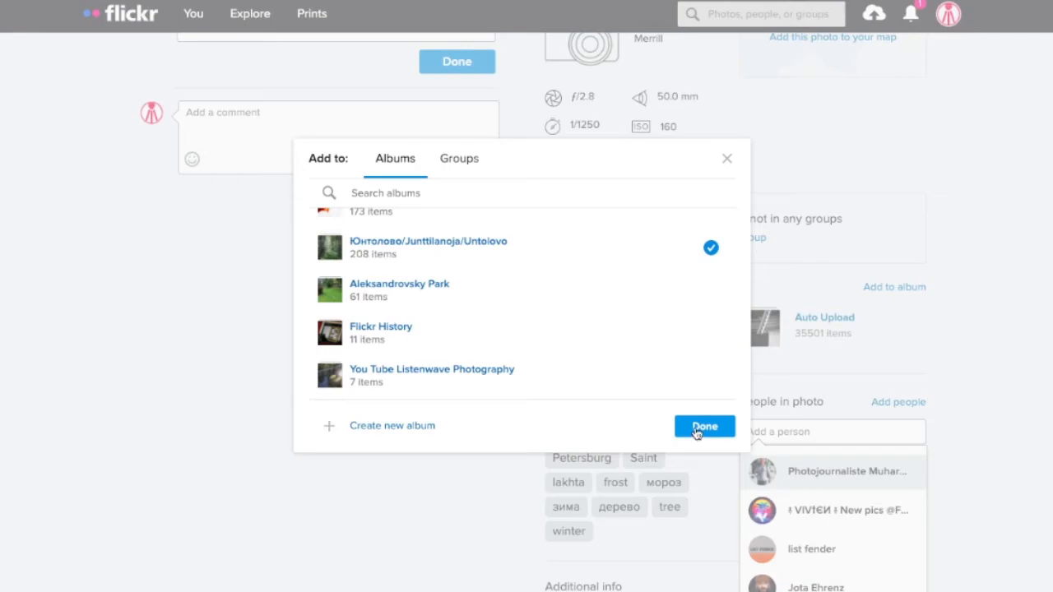
left_click(696, 431)
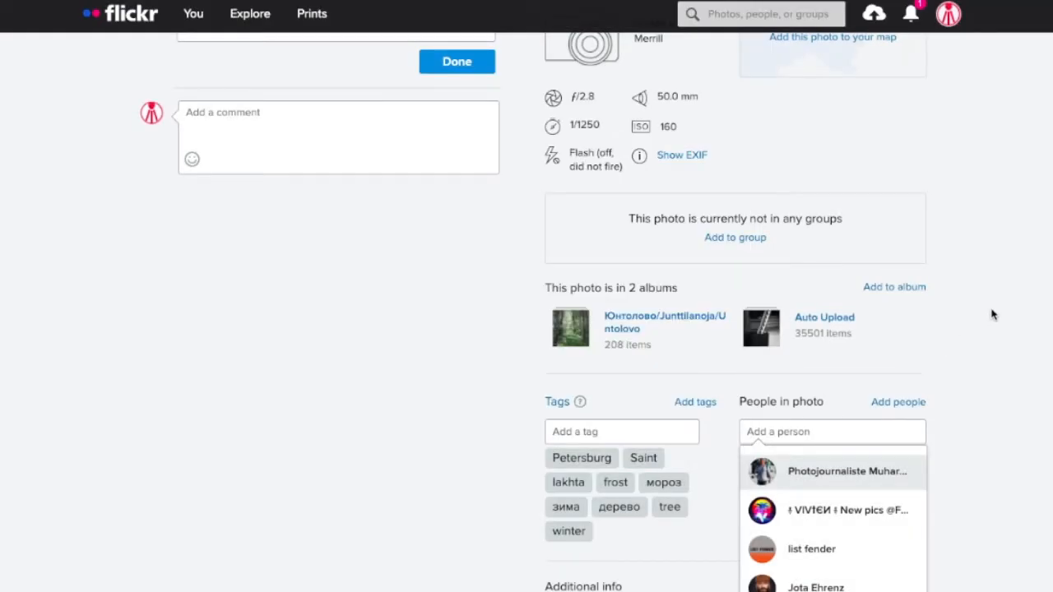
- Review the photo's title, groups, albums and tags, and open the option for adding it to the map
scroll(991, 317, "up", 4)
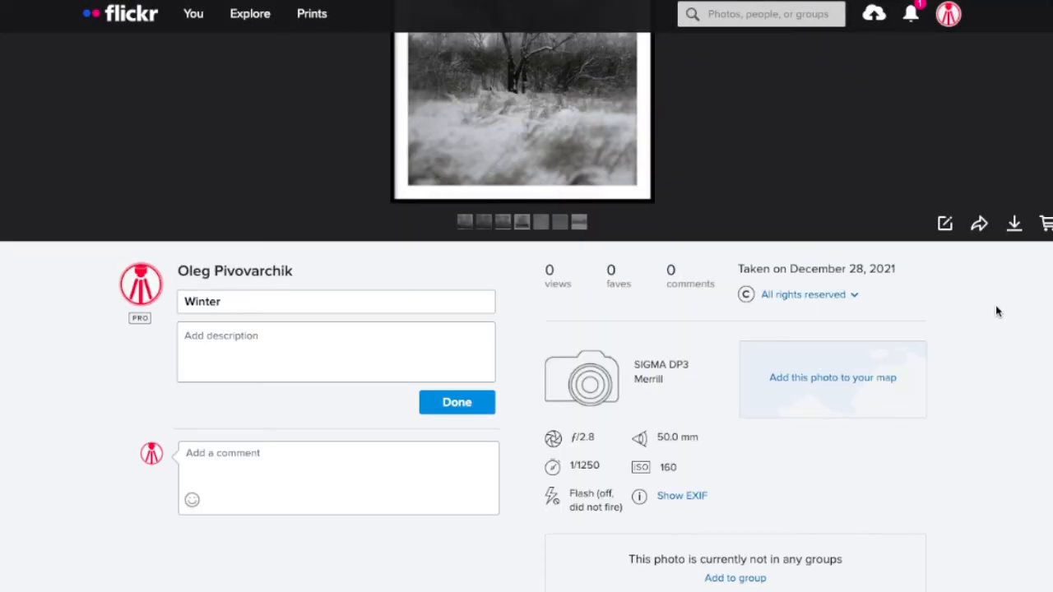
scroll(997, 312, "down", 5)
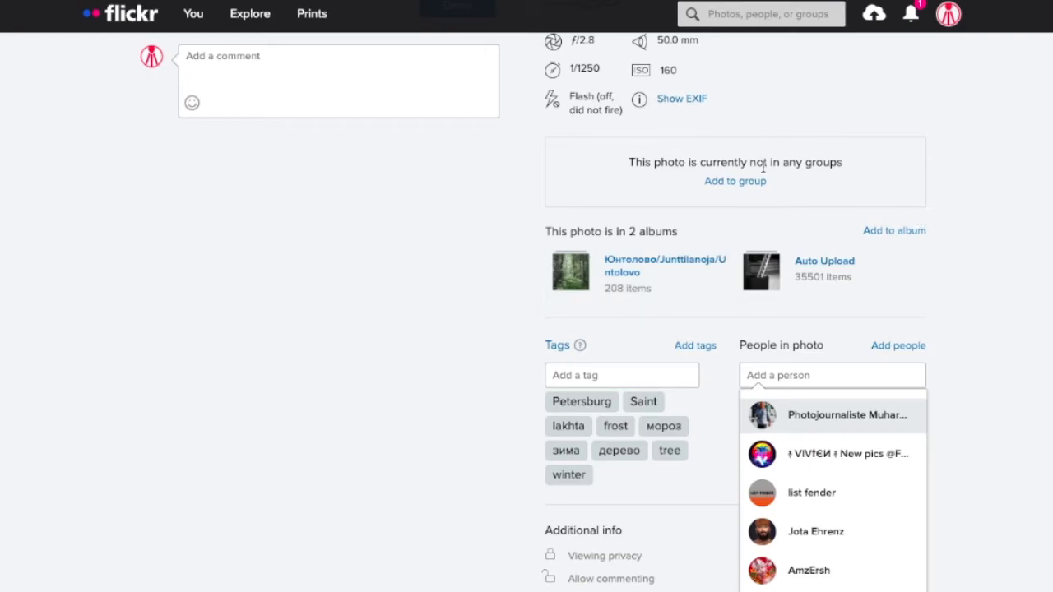
scroll(929, 126, "up", 3)
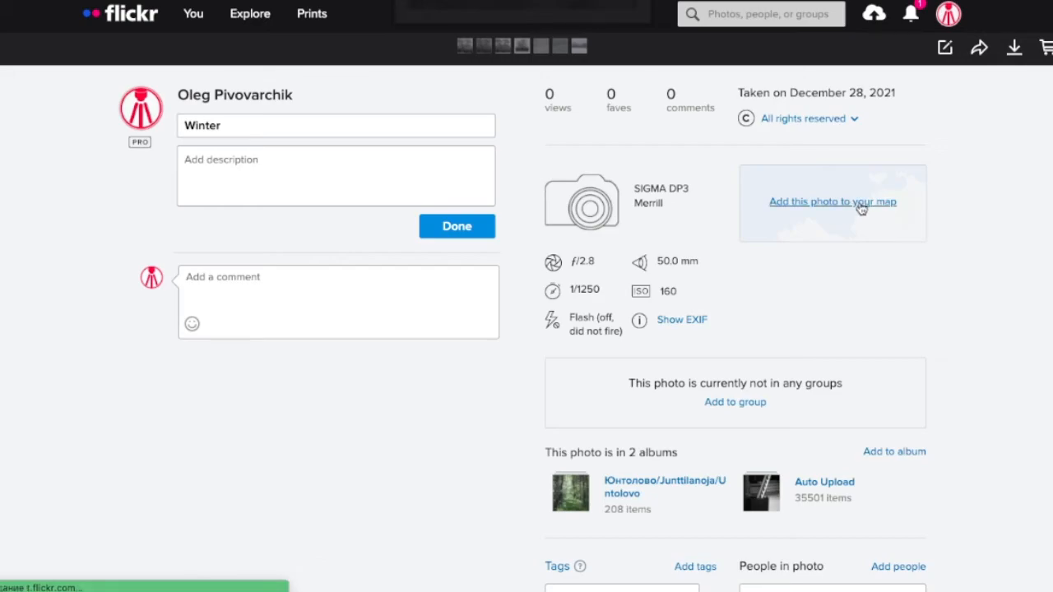
left_click(861, 209)
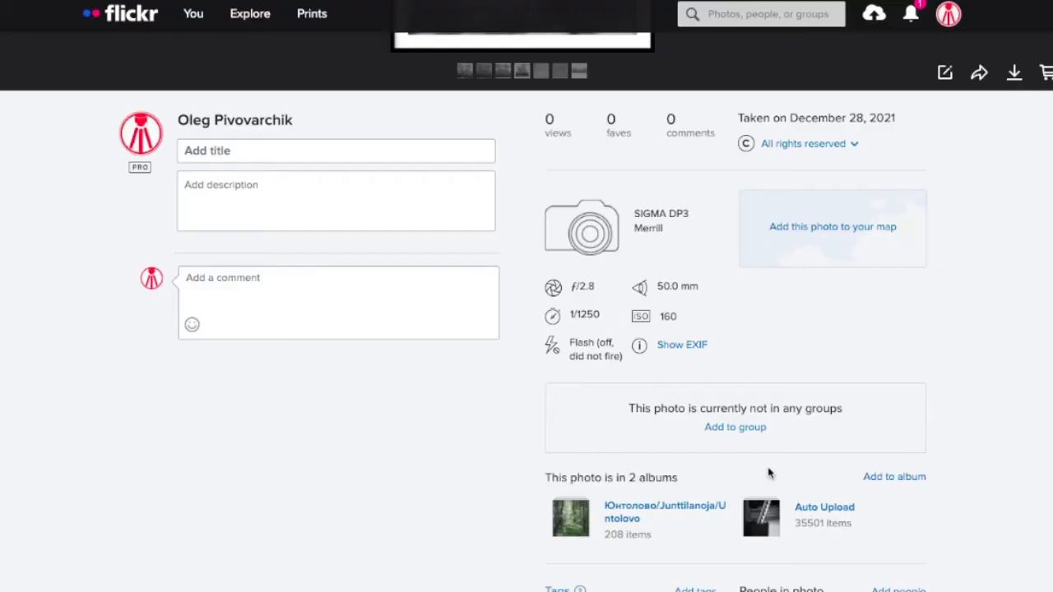
- Change the photo's viewing privacy from private to public
scroll(768, 467, "down", 5)
scroll(768, 472, "down", 1)
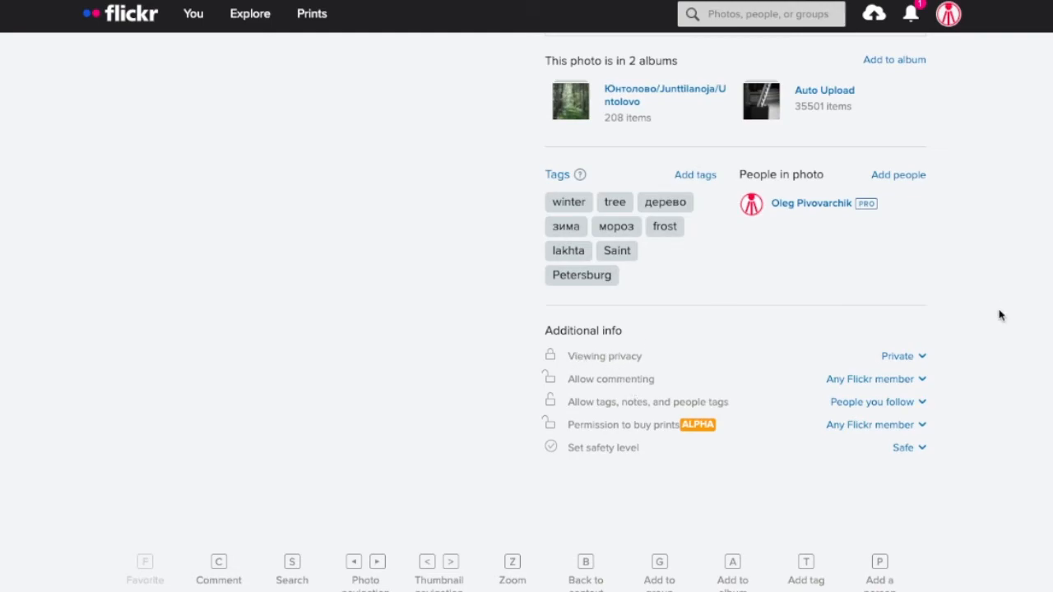
left_click(913, 356)
left_click(878, 387)
scroll(820, 315, "up", 15)
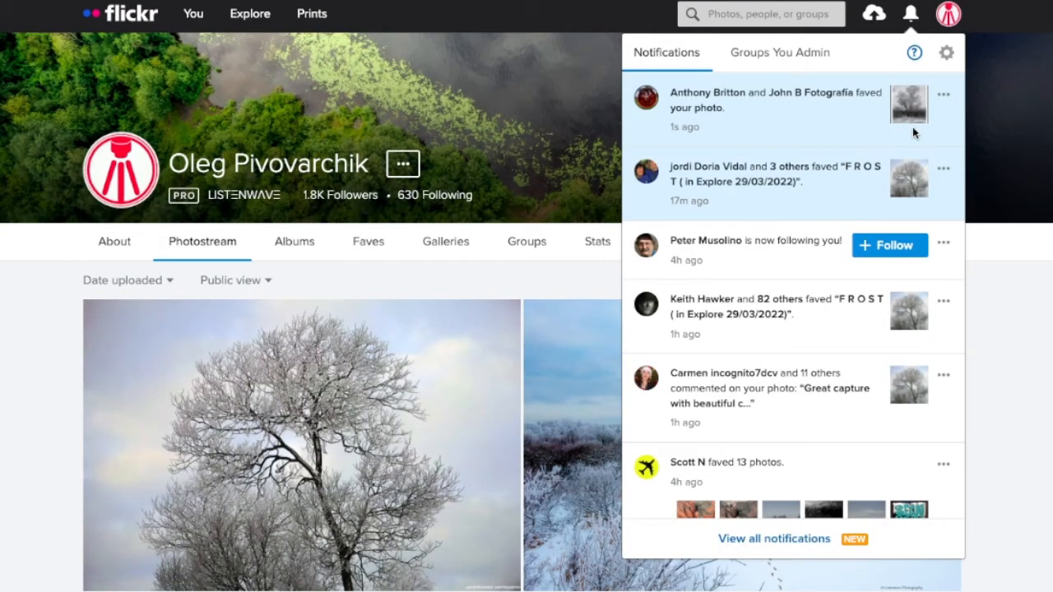
- Open the newly faved tree photo from the notifications and save "Winter" as its title
left_click(864, 133)
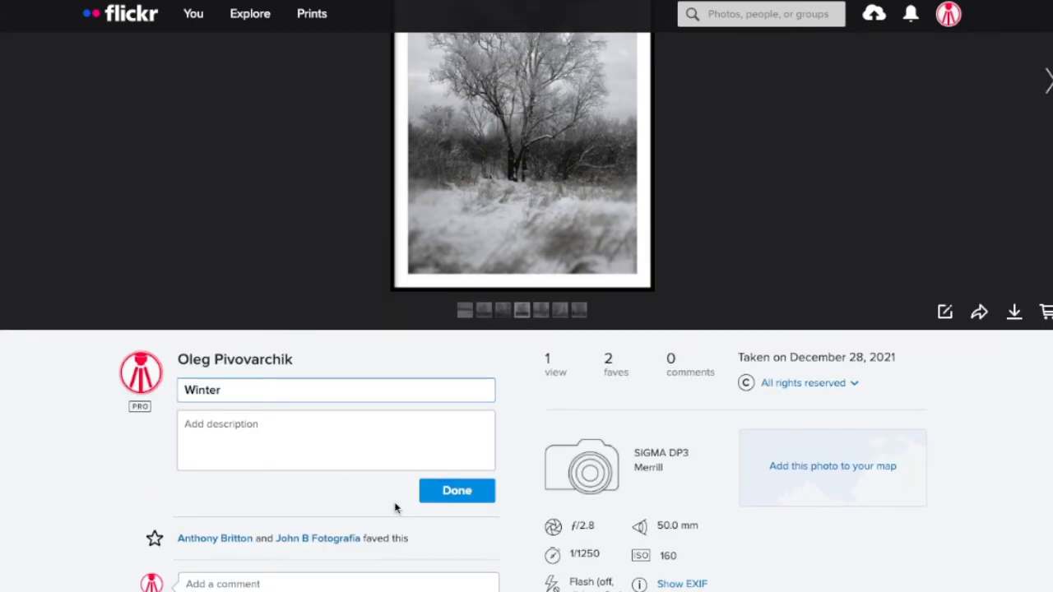
left_click(446, 490)
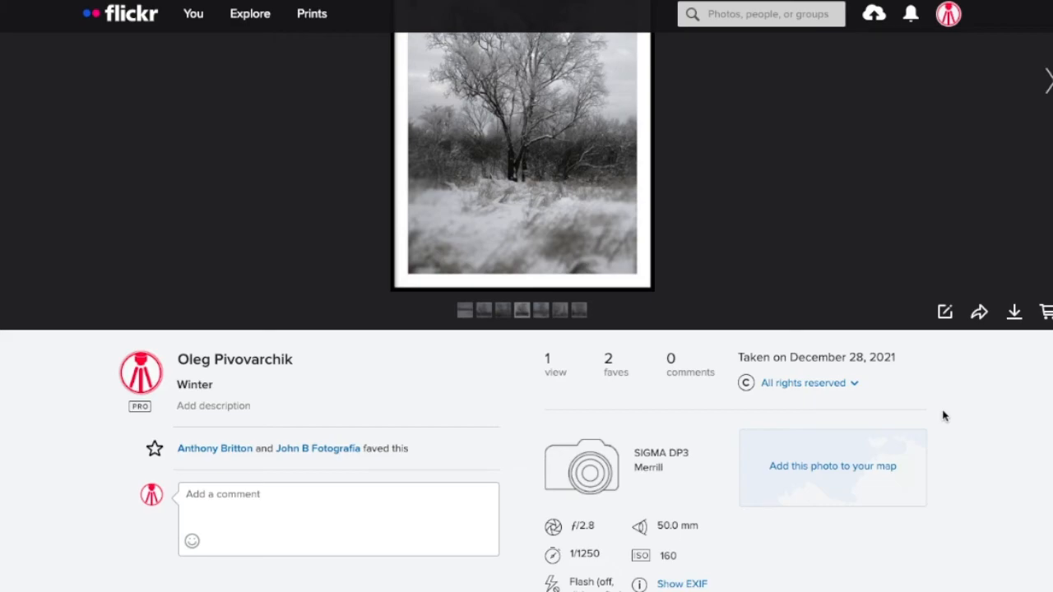
scroll(944, 416, "up", 2)
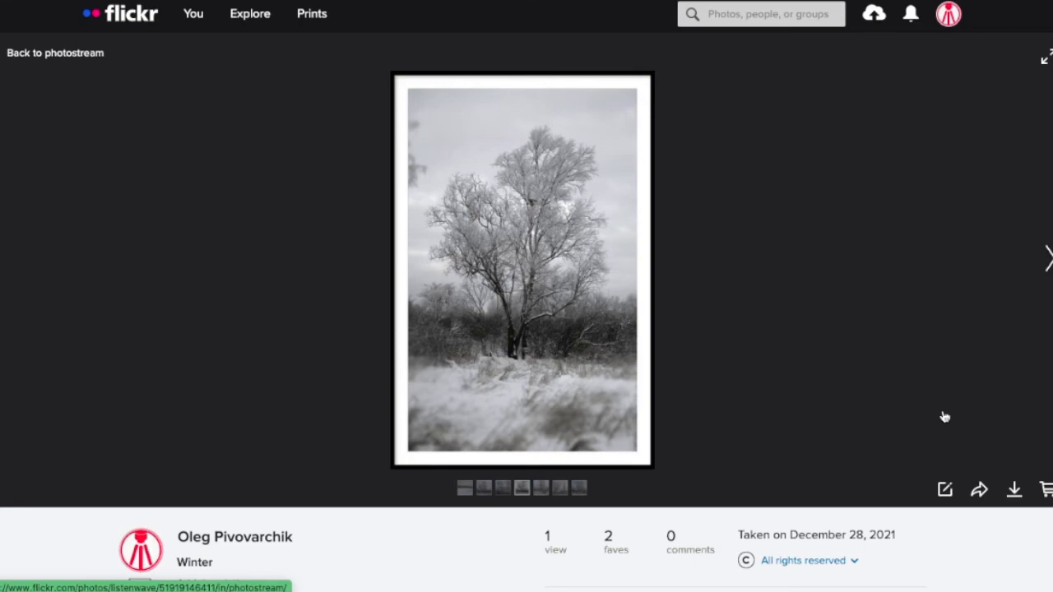
- Open the profile's About page and look over its description and featured photos
mouse_move(191, 15)
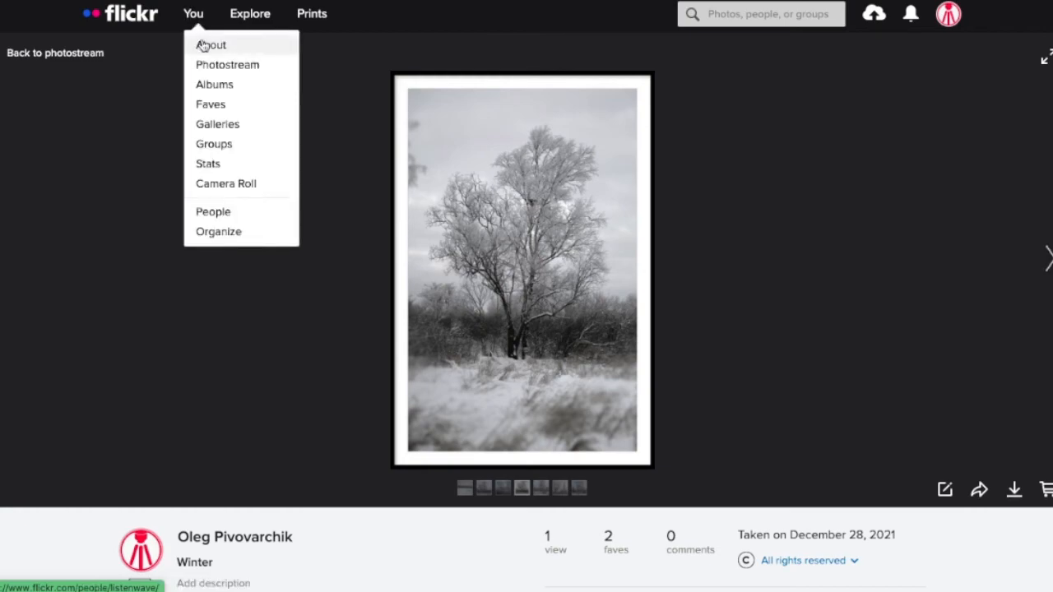
left_click(203, 45)
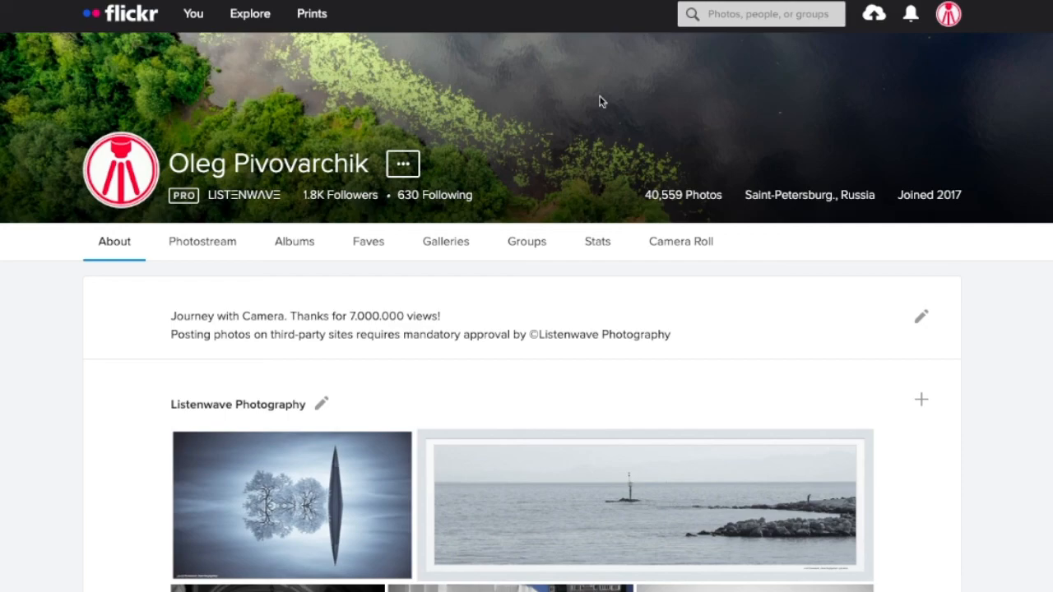
scroll(599, 101, "down", 2)
scroll(599, 102, "up", 2)
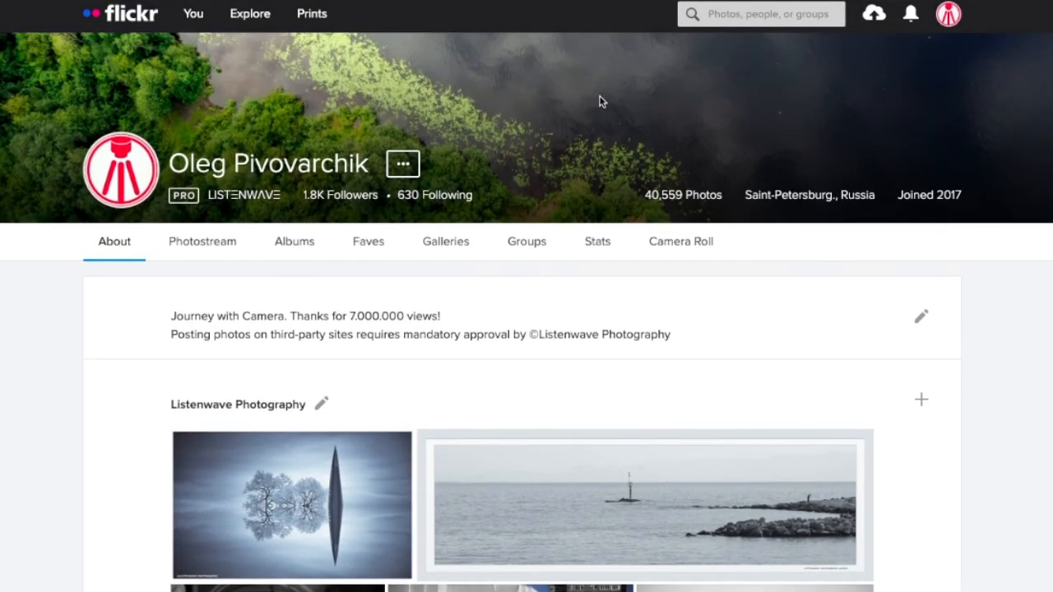